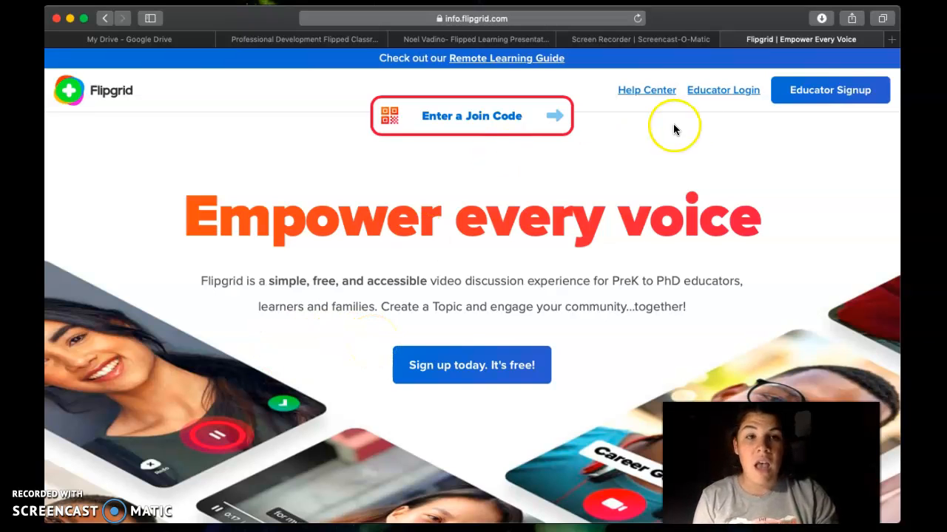
Step: Sign in to Flipgrid as an educator with the school Google account
{"action": "left_click", "coordinate": [740, 90]}
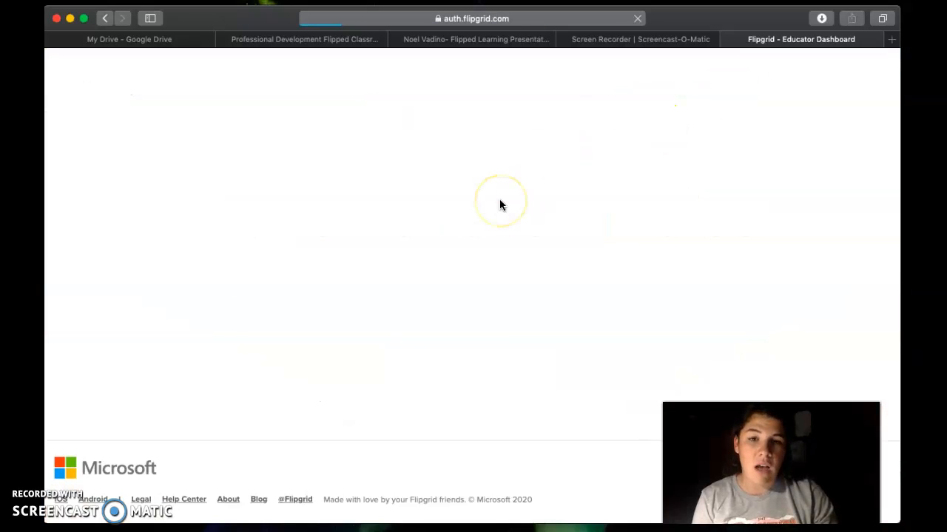
{"action": "left_click", "coordinate": [397, 285]}
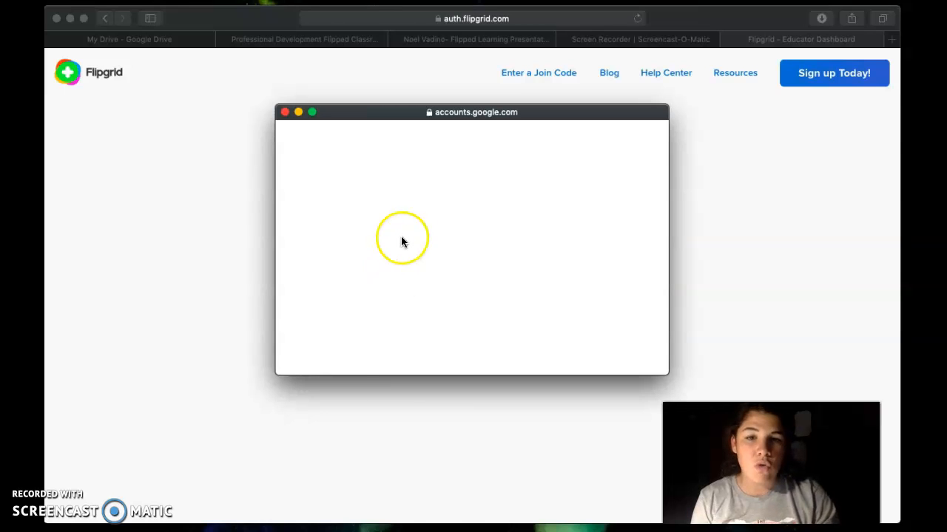
{"action": "left_click", "coordinate": [375, 304]}
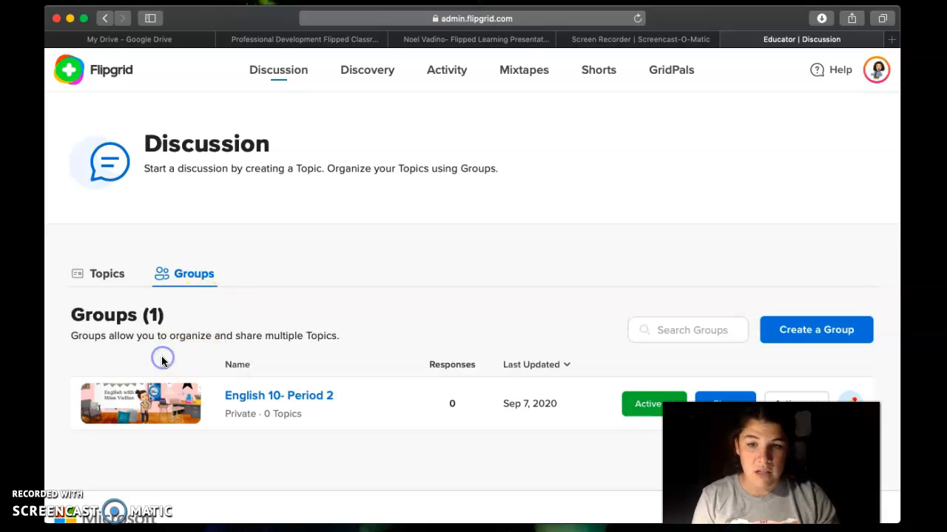
Step: Open Edit Group for English 10- Period 2 from its Actions menu and review its settings
{"action": "scroll", "coordinate": [161, 358], "scroll_direction": "down", "scroll_amount": 2}
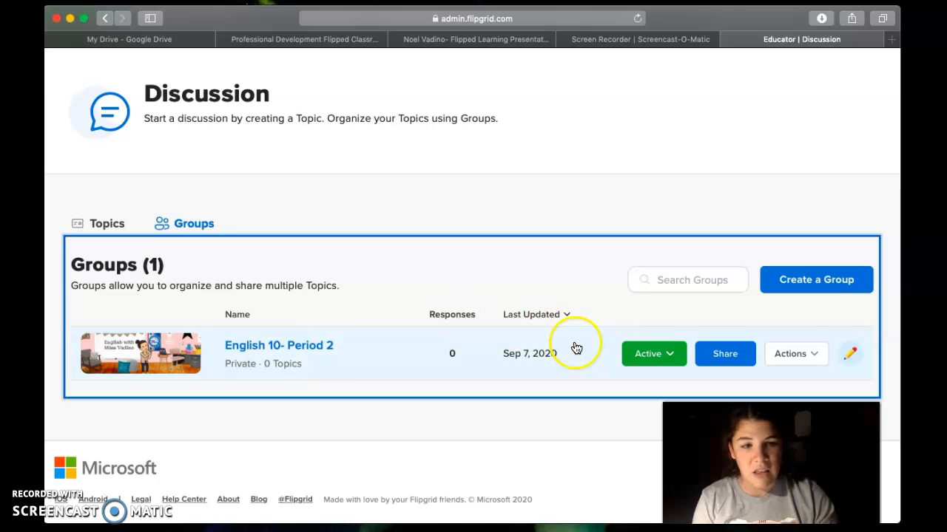
{"action": "left_click", "coordinate": [810, 353]}
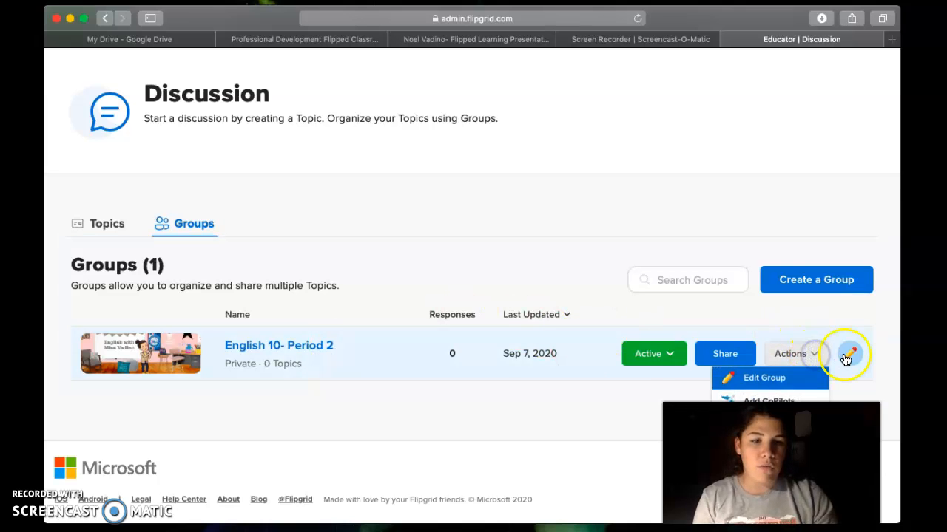
{"action": "left_click", "coordinate": [787, 379]}
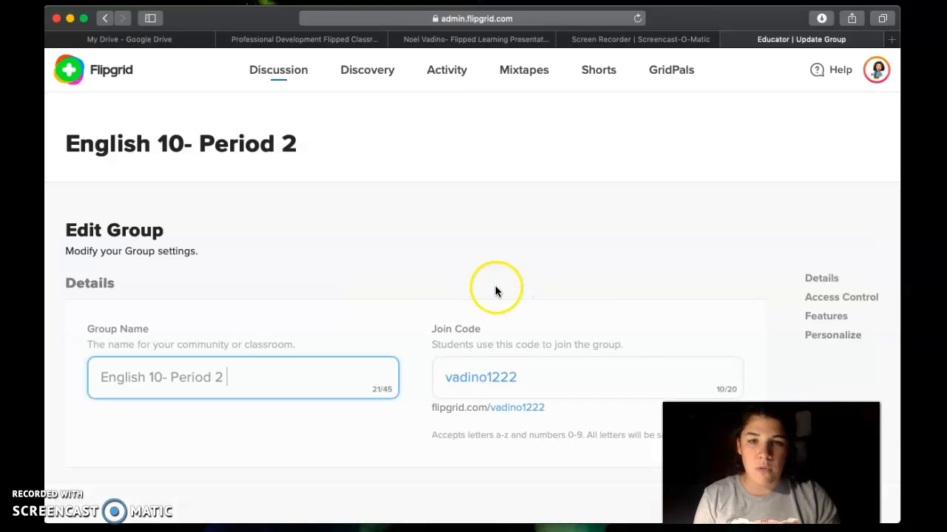
{"action": "left_click", "coordinate": [312, 343]}
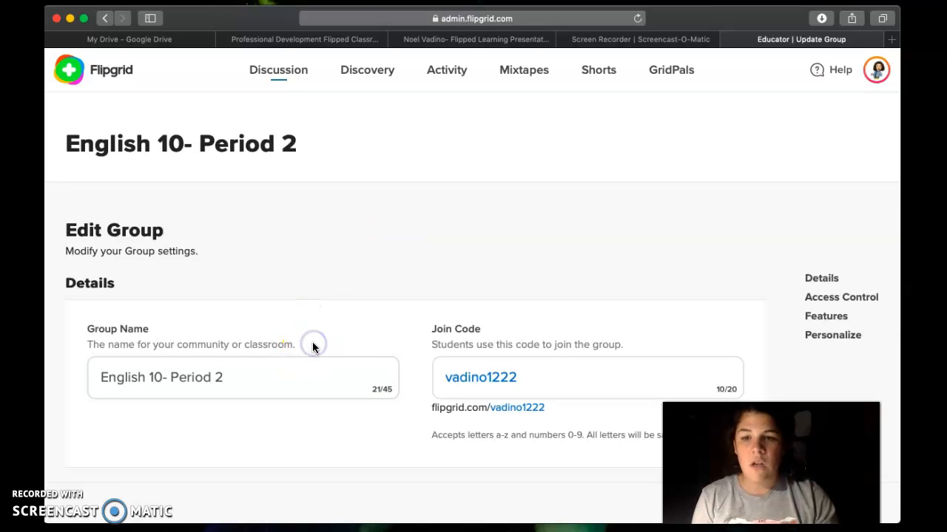
{"action": "scroll", "coordinate": [312, 345], "scroll_direction": "down", "scroll_amount": 2}
{"action": "scroll", "coordinate": [312, 348], "scroll_direction": "down", "scroll_amount": 3}
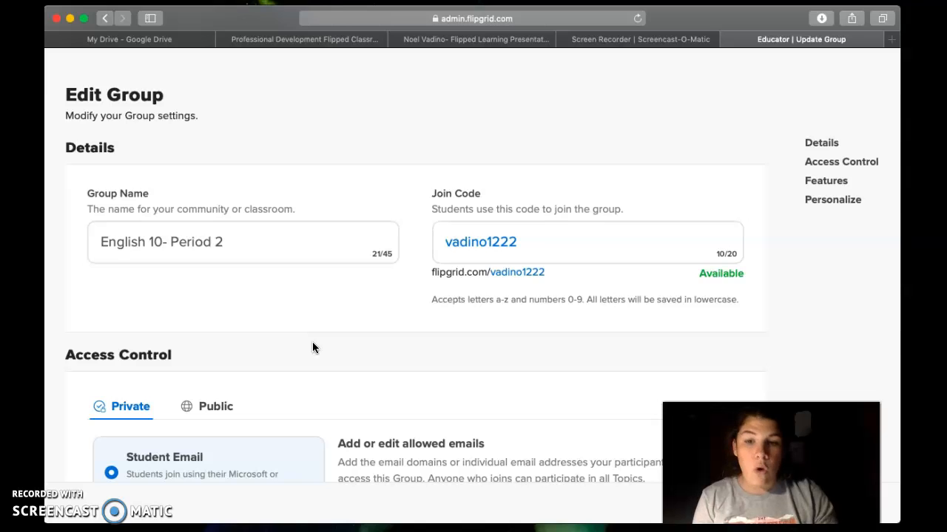
{"action": "scroll", "coordinate": [312, 344], "scroll_direction": "down", "scroll_amount": 5}
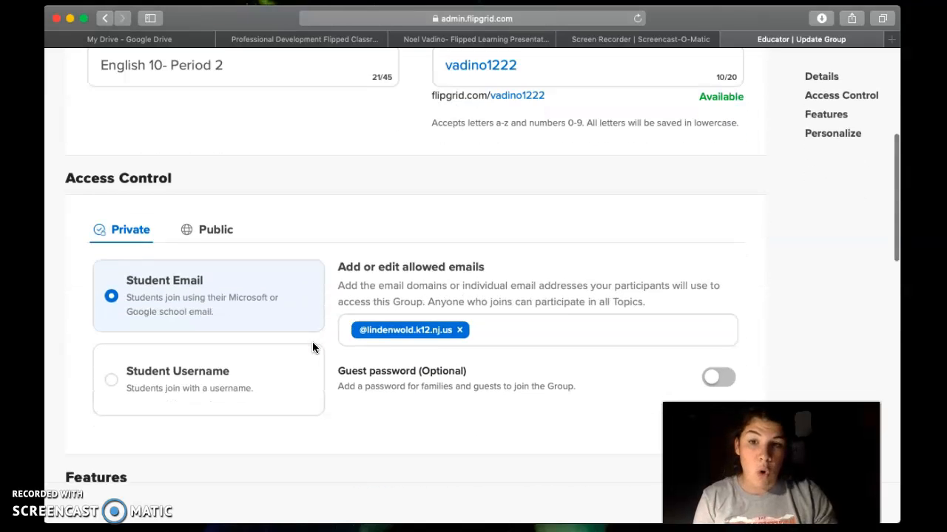
{"action": "scroll", "coordinate": [312, 348], "scroll_direction": "down", "scroll_amount": 1}
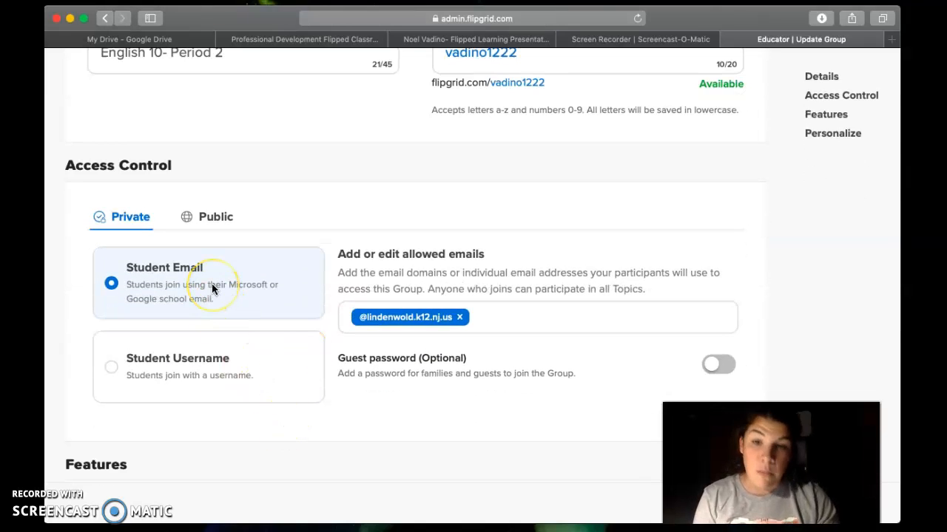
{"action": "left_click", "coordinate": [168, 361]}
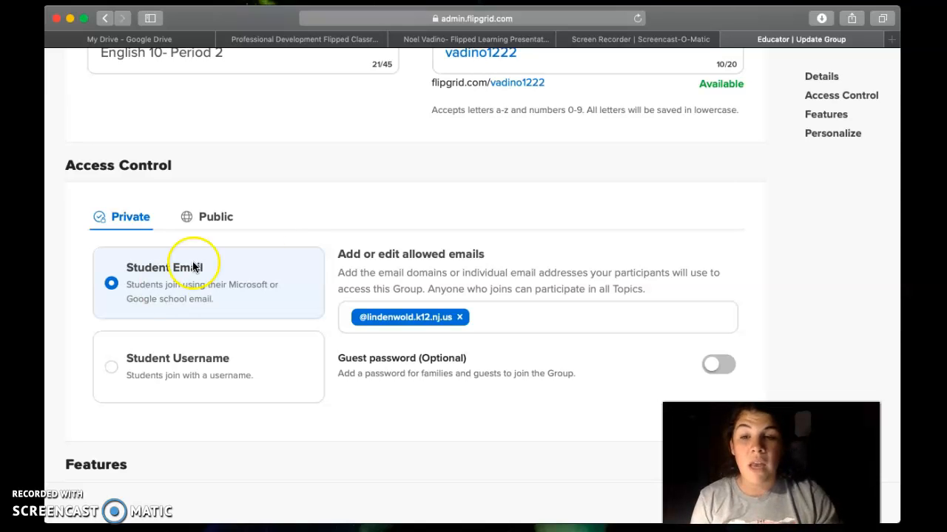
{"action": "scroll", "coordinate": [381, 147], "scroll_direction": "up", "scroll_amount": 1}
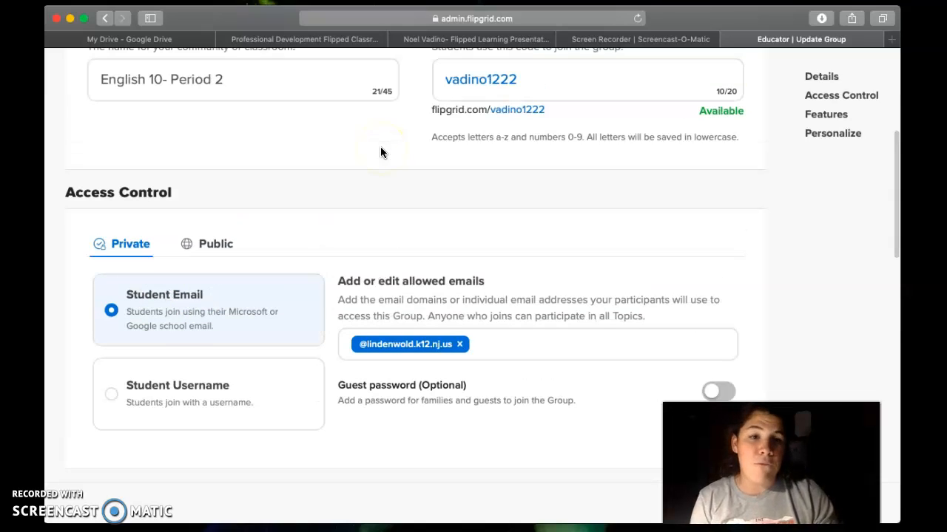
{"action": "scroll", "coordinate": [380, 146], "scroll_direction": "up", "scroll_amount": 3}
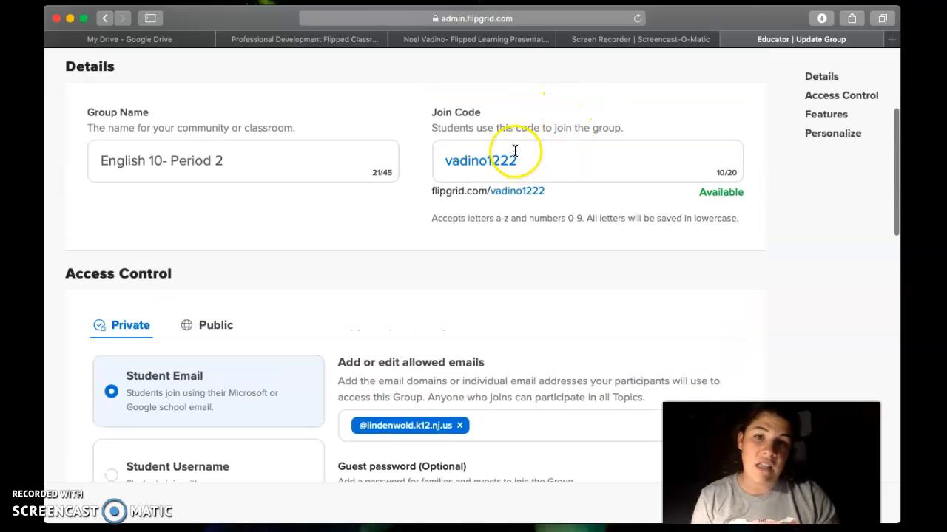
{"action": "left_click", "coordinate": [433, 214]}
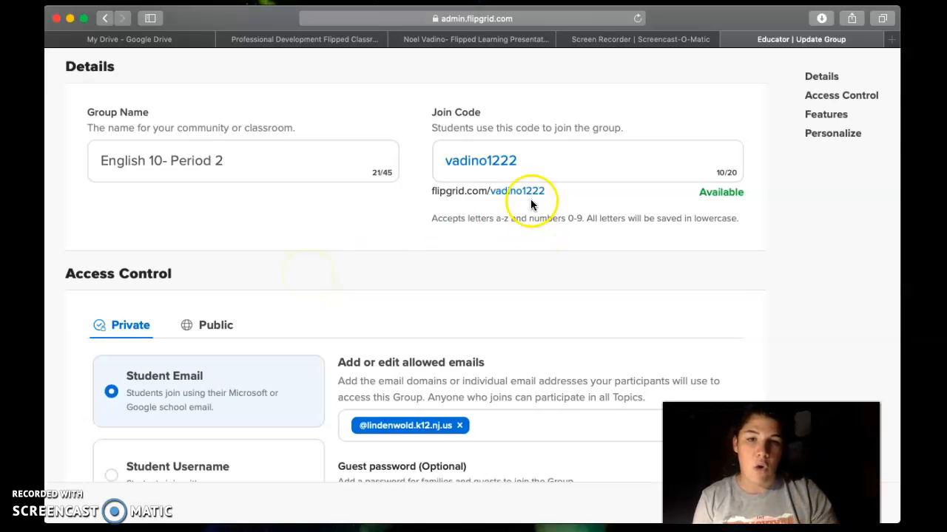
{"action": "left_click_drag", "start_coordinate": [526, 164], "coordinate": [443, 169]}
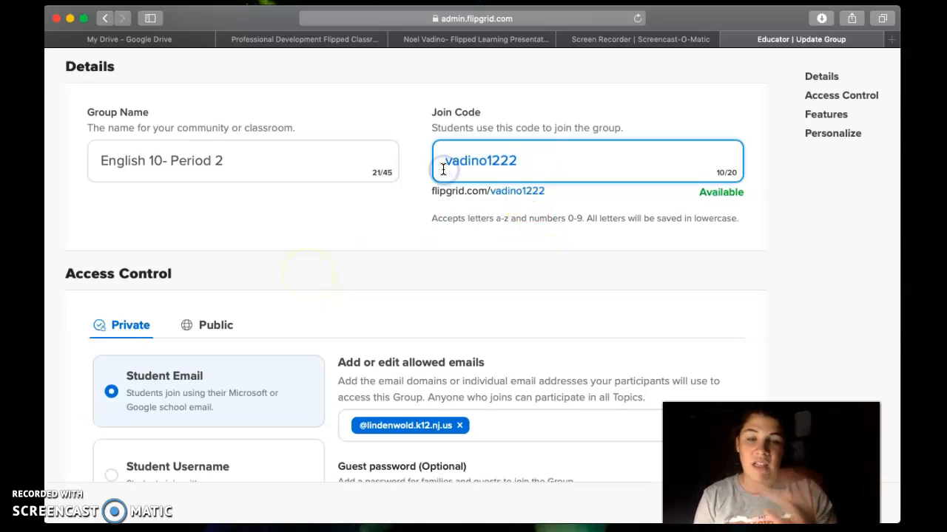
{"action": "left_click", "coordinate": [324, 245]}
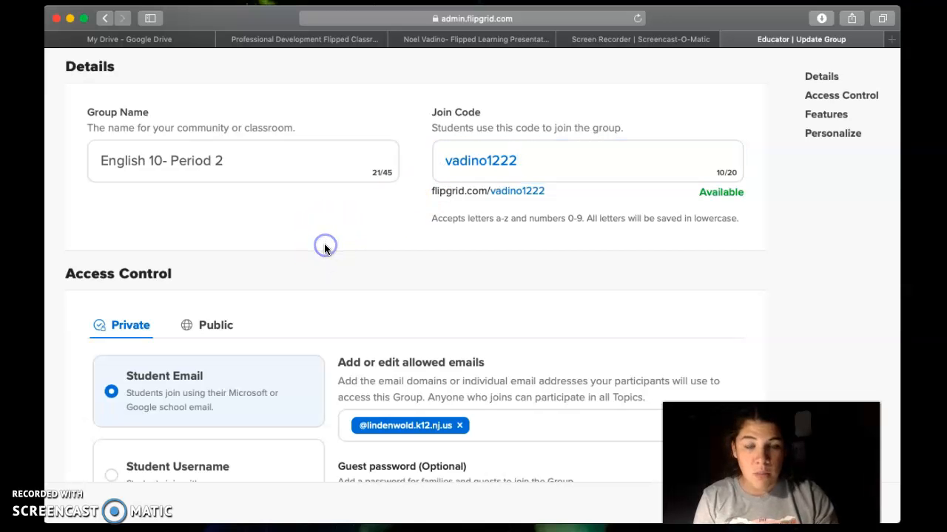
{"action": "scroll", "coordinate": [324, 249], "scroll_direction": "down", "scroll_amount": 5}
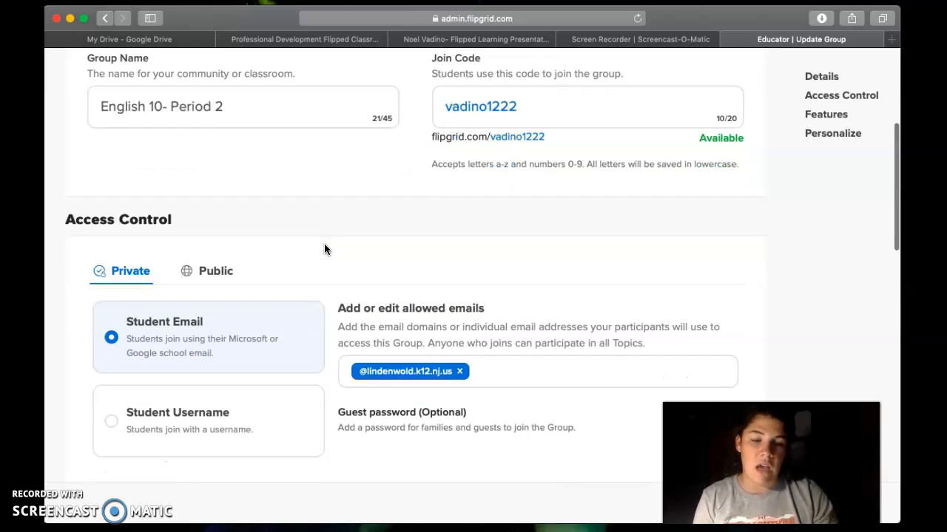
{"action": "scroll", "coordinate": [324, 249], "scroll_direction": "down", "scroll_amount": 6}
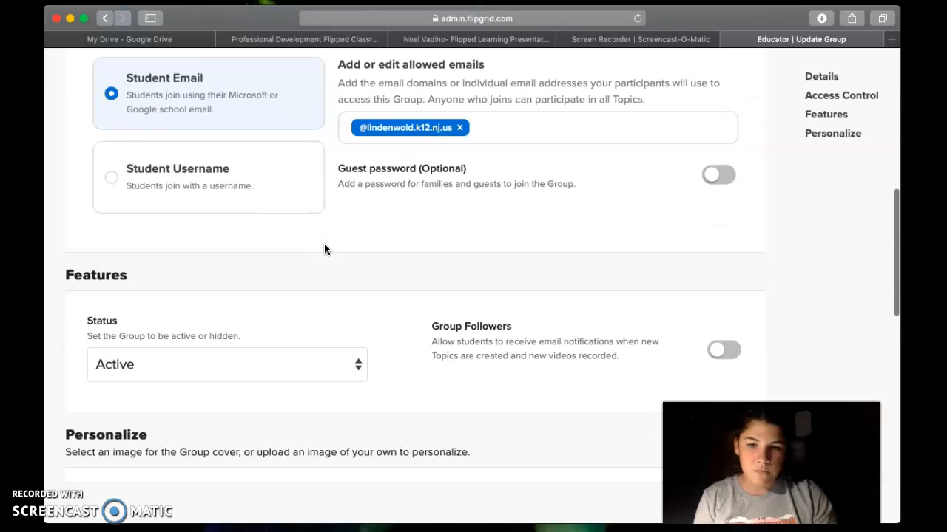
{"action": "left_click", "coordinate": [134, 258]}
{"action": "left_click", "coordinate": [359, 283]}
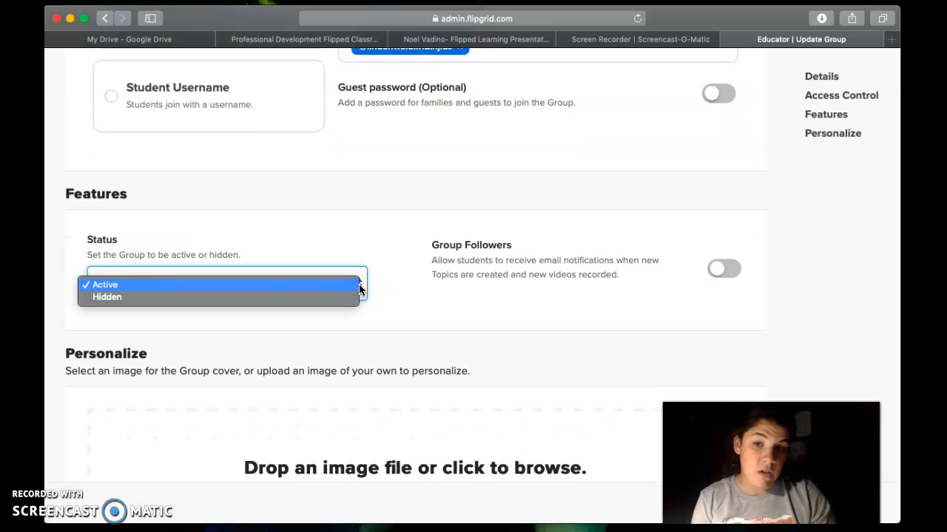
{"action": "left_click_drag", "start_coordinate": [359, 284], "coordinate": [345, 293]}
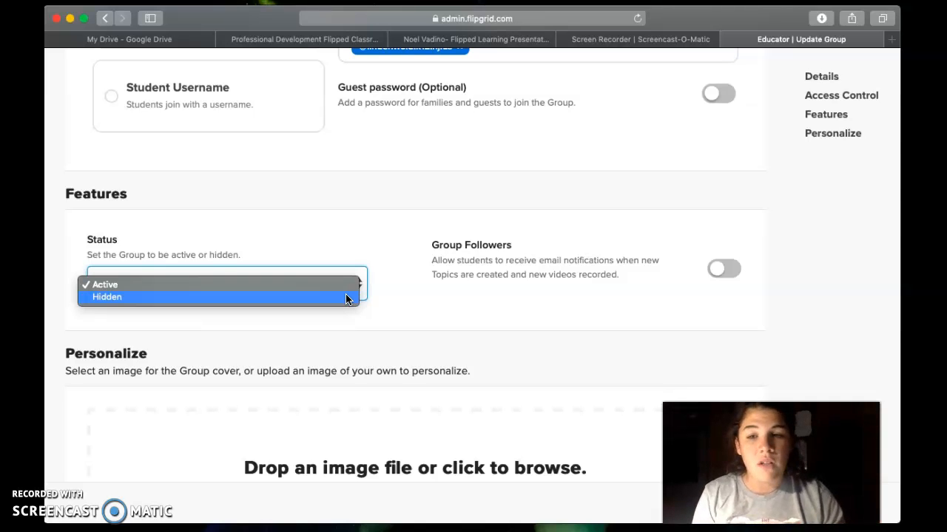
{"action": "left_click", "coordinate": [435, 319]}
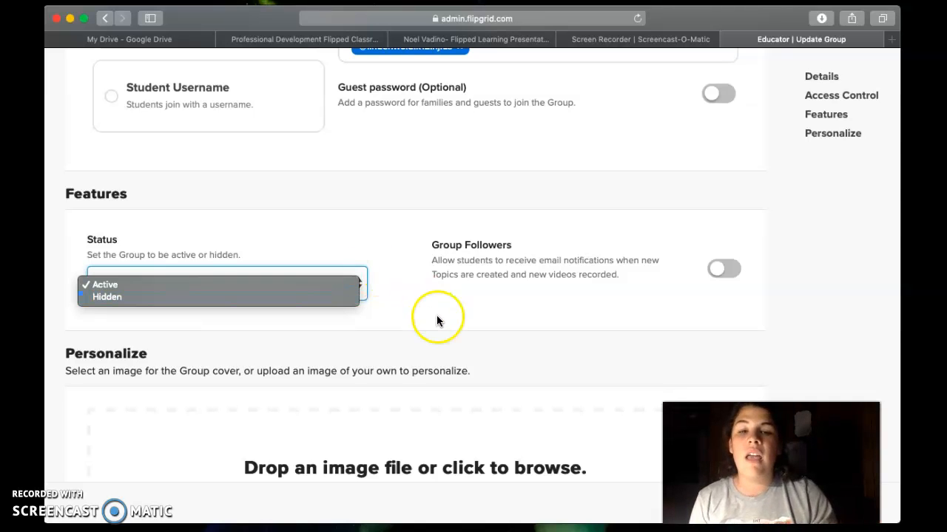
{"action": "left_click", "coordinate": [432, 285]}
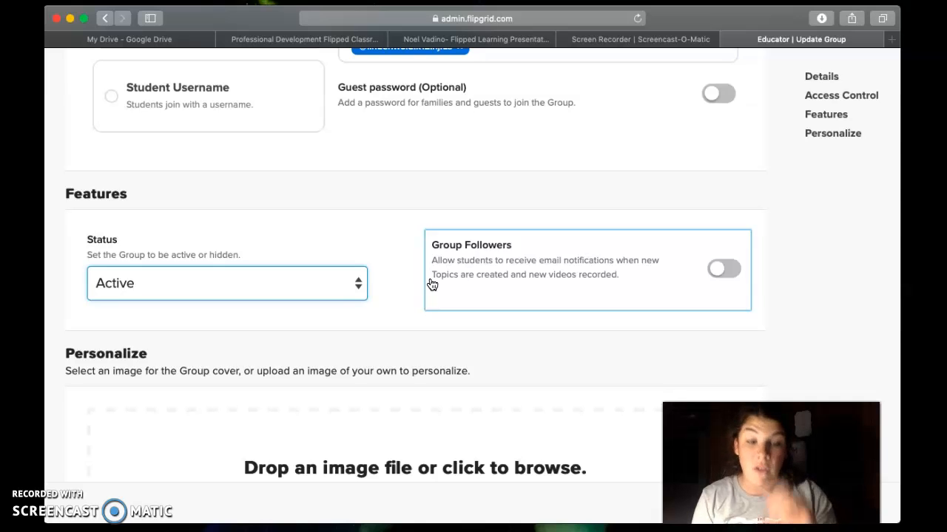
{"action": "left_click", "coordinate": [328, 355]}
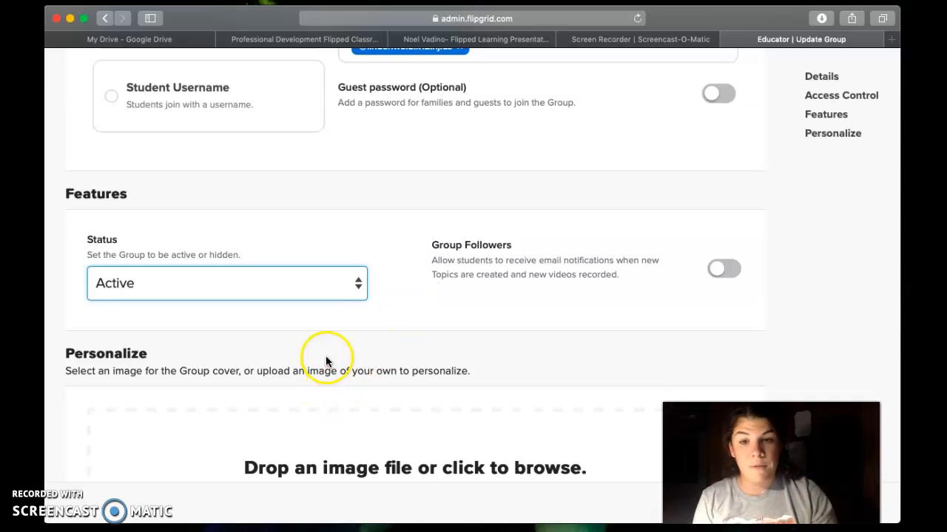
Step: Save English 10- Period 2 with the 'English with Miss Vadino' cover image via Update Group
{"action": "scroll", "coordinate": [326, 359], "scroll_direction": "down", "scroll_amount": 1}
{"action": "scroll", "coordinate": [326, 361], "scroll_direction": "down", "scroll_amount": 5}
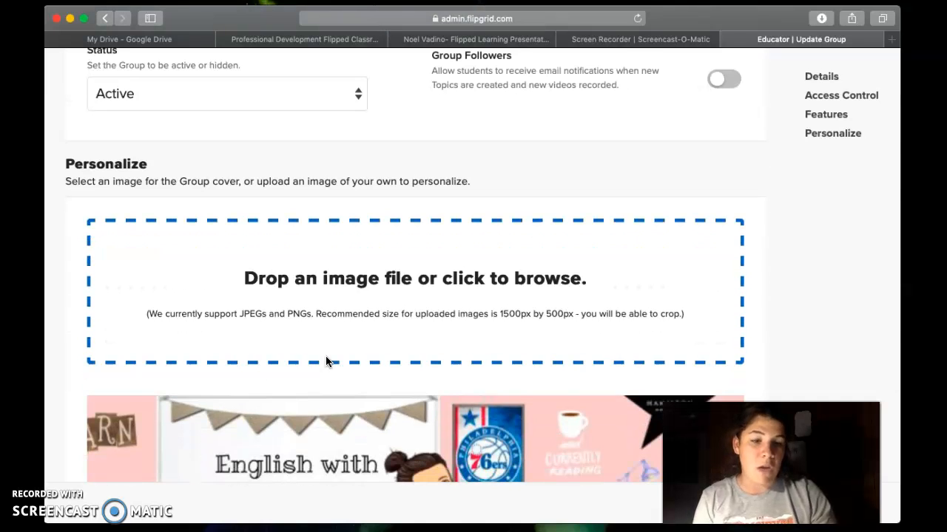
{"action": "scroll", "coordinate": [326, 361], "scroll_direction": "down", "scroll_amount": 6}
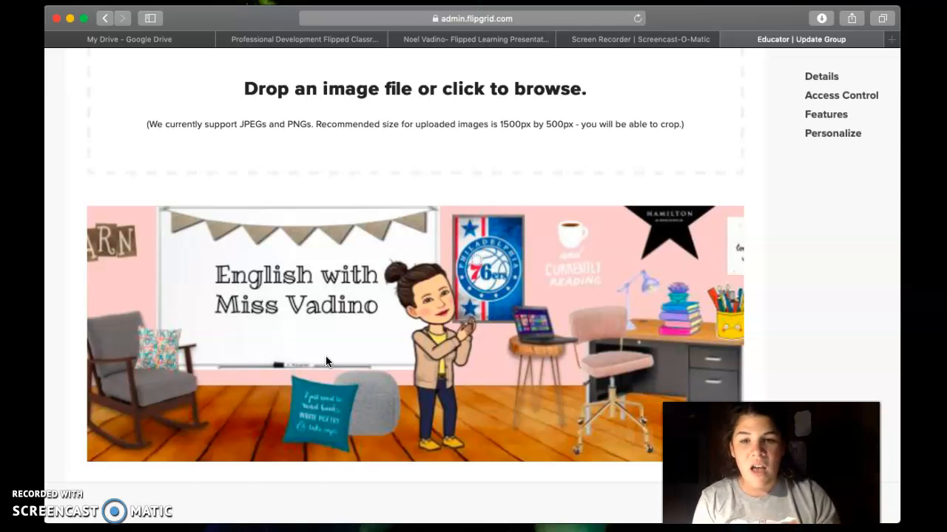
{"action": "scroll", "coordinate": [325, 361], "scroll_direction": "down", "scroll_amount": 1}
{"action": "scroll", "coordinate": [325, 361], "scroll_direction": "down", "scroll_amount": 5}
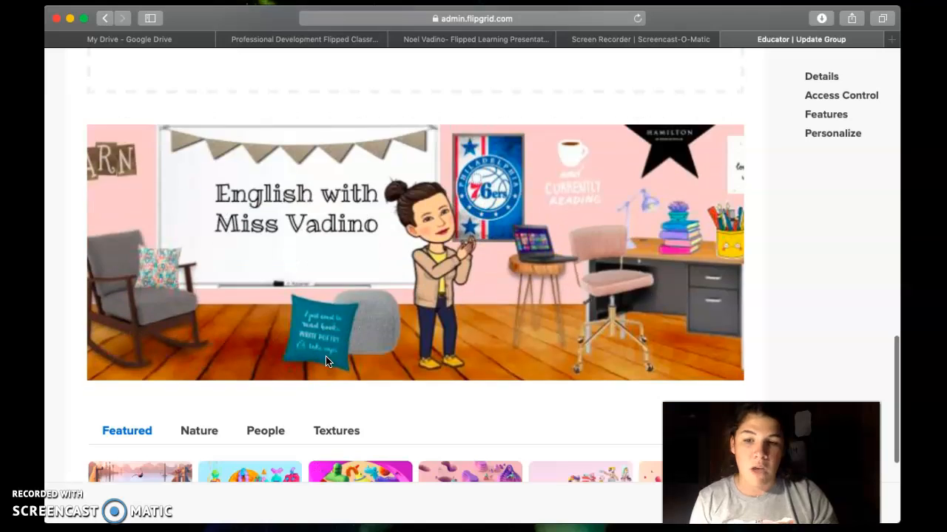
{"action": "scroll", "coordinate": [325, 360], "scroll_direction": "down", "scroll_amount": 2}
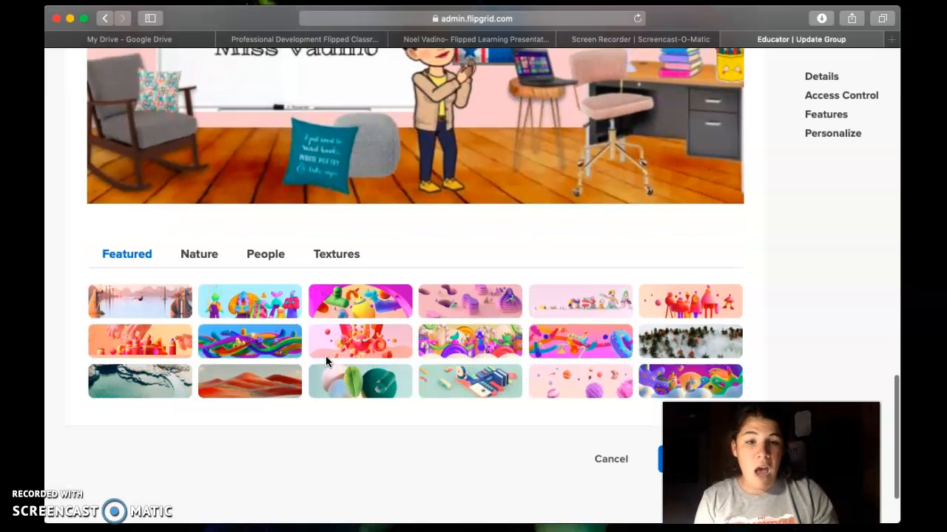
{"action": "scroll", "coordinate": [325, 361], "scroll_direction": "down", "scroll_amount": 1}
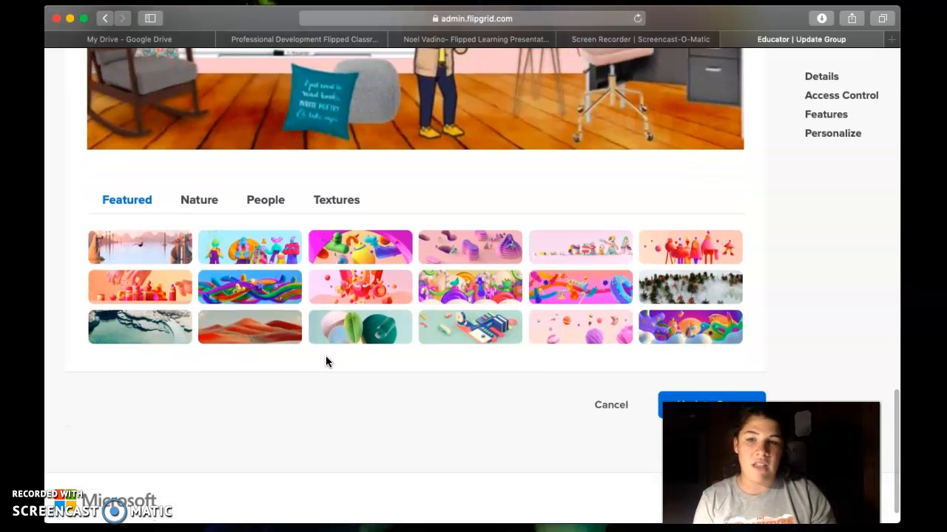
{"action": "scroll", "coordinate": [327, 362], "scroll_direction": "down", "scroll_amount": 1}
{"action": "scroll", "coordinate": [326, 361], "scroll_direction": "down", "scroll_amount": 1}
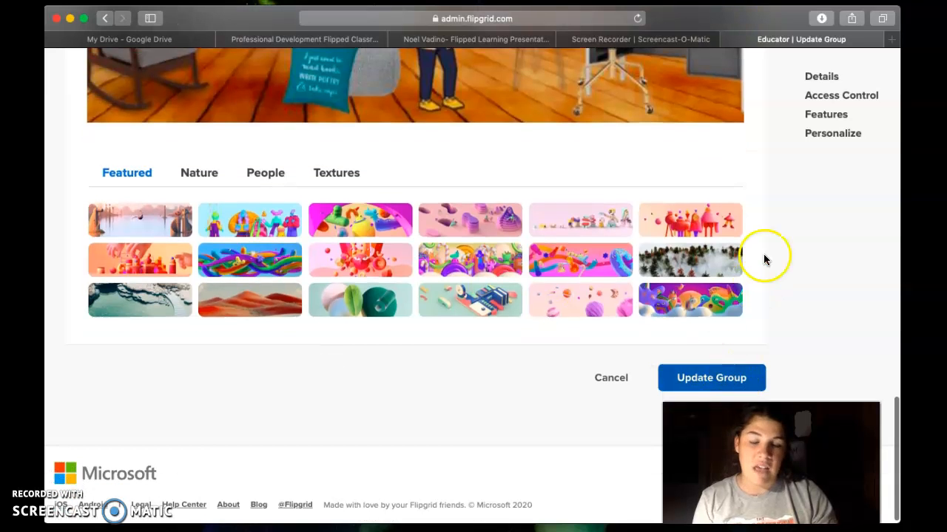
{"action": "left_click", "coordinate": [714, 378]}
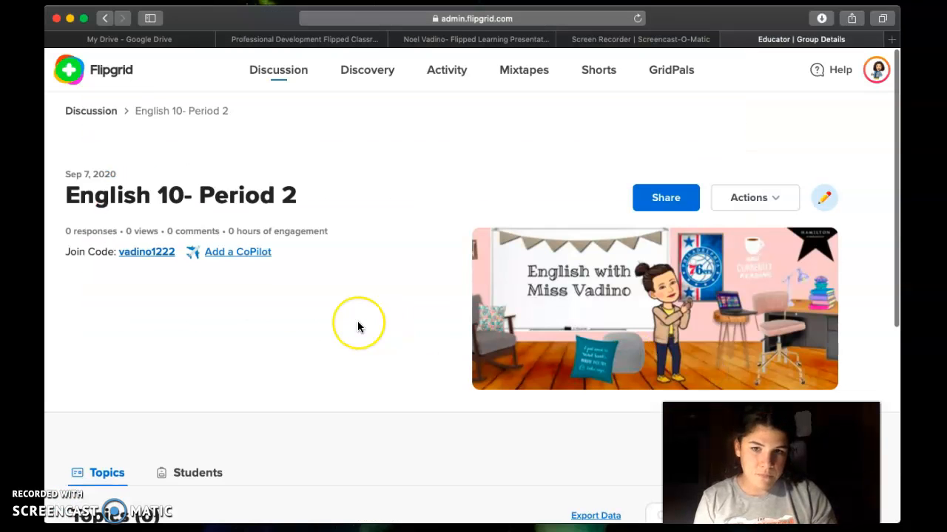
Step: Bring up the Add a CoPilot invitation and dismiss it without inviting anyone
{"action": "scroll", "coordinate": [357, 327], "scroll_direction": "down", "scroll_amount": 2}
{"action": "scroll", "coordinate": [357, 327], "scroll_direction": "down", "scroll_amount": 1}
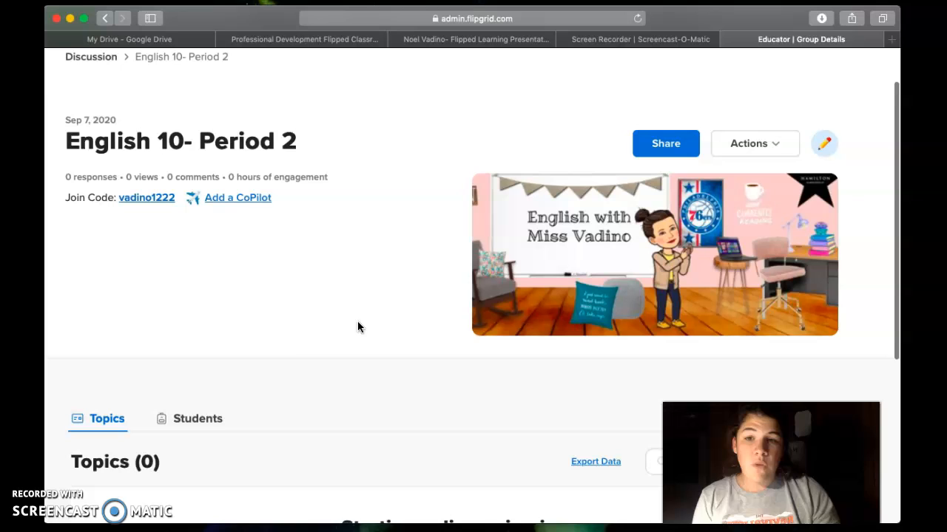
{"action": "left_click", "coordinate": [223, 200]}
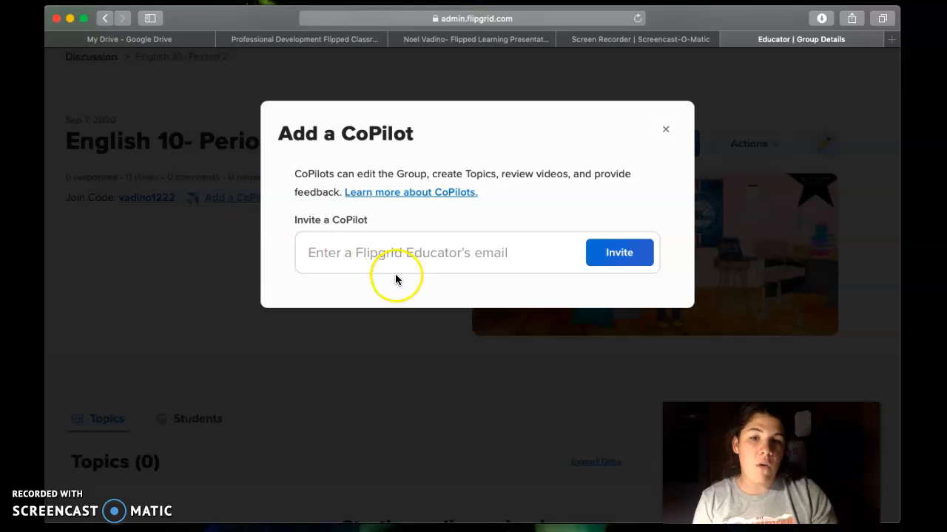
{"action": "left_click", "coordinate": [665, 133]}
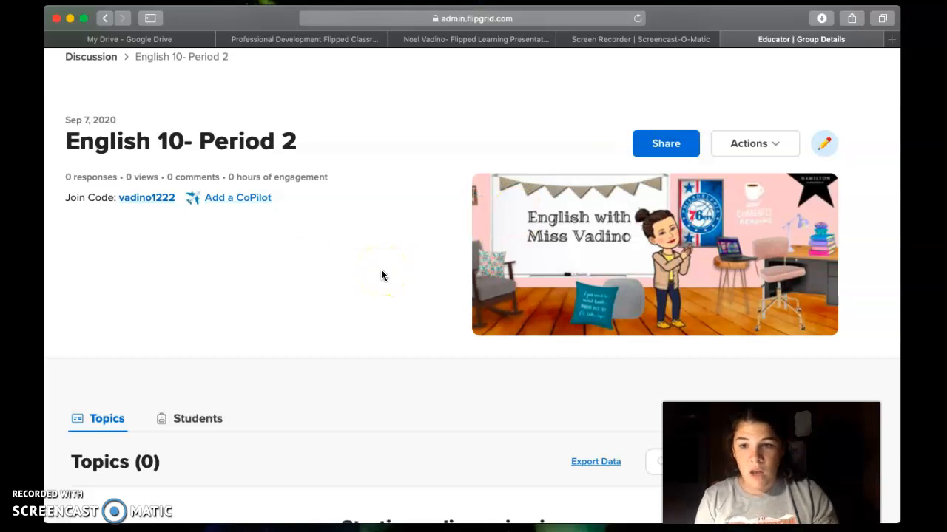
Step: Go down to the Topics section and start adding a new topic
{"action": "scroll", "coordinate": [382, 275], "scroll_direction": "down", "scroll_amount": 2}
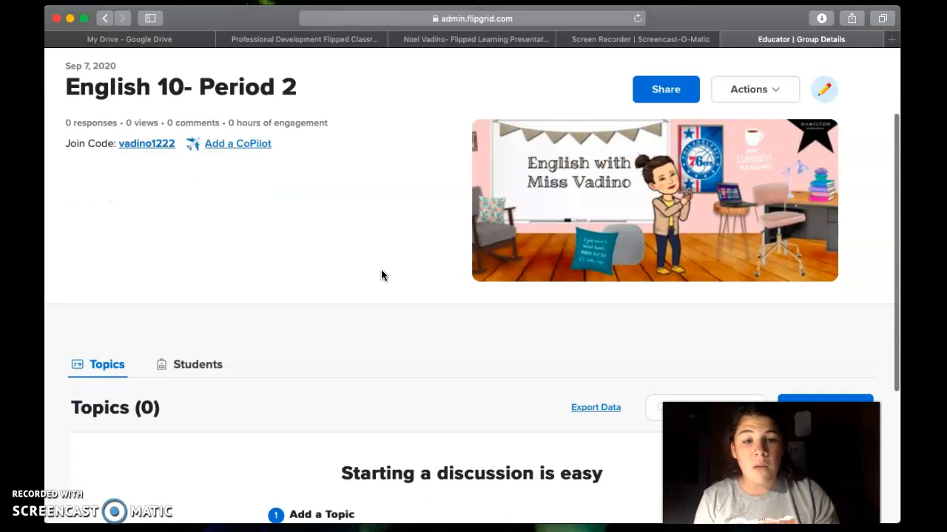
{"action": "scroll", "coordinate": [382, 275], "scroll_direction": "down", "scroll_amount": 2}
{"action": "scroll", "coordinate": [381, 275], "scroll_direction": "down", "scroll_amount": 2}
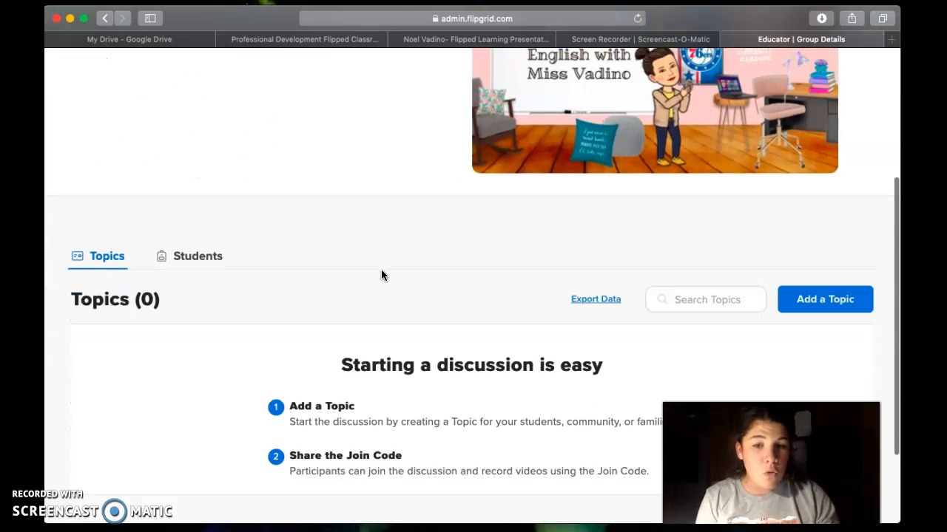
{"action": "scroll", "coordinate": [382, 275], "scroll_direction": "down", "scroll_amount": 2}
{"action": "scroll", "coordinate": [382, 275], "scroll_direction": "down", "scroll_amount": 2}
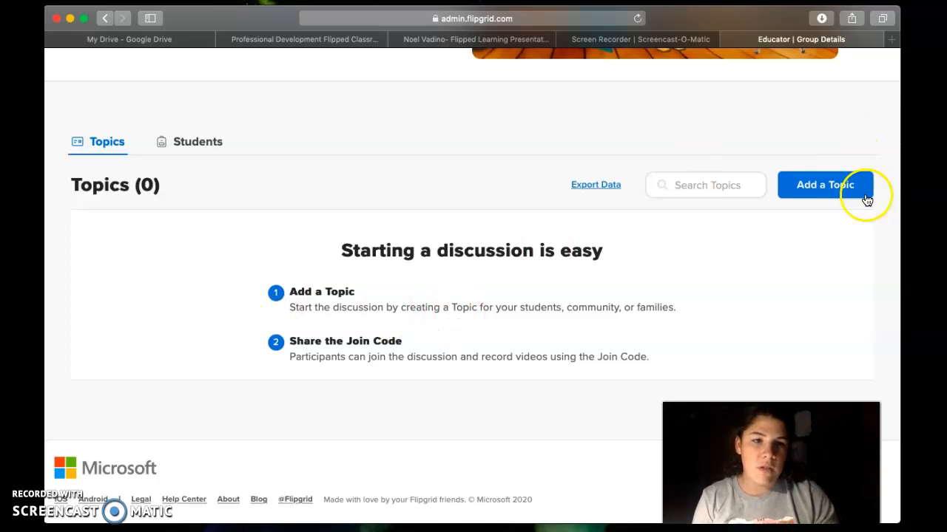
{"action": "left_click", "coordinate": [819, 201]}
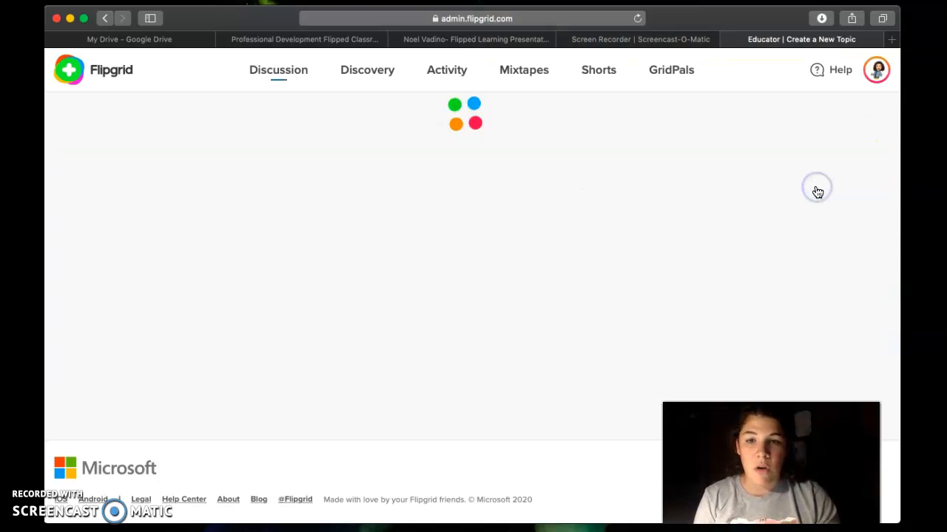
Step: Bring the Topic Essentials fields into view and place the cursor in the Title field
{"action": "left_click", "coordinate": [327, 291]}
{"action": "scroll", "coordinate": [327, 290], "scroll_direction": "down", "scroll_amount": 3}
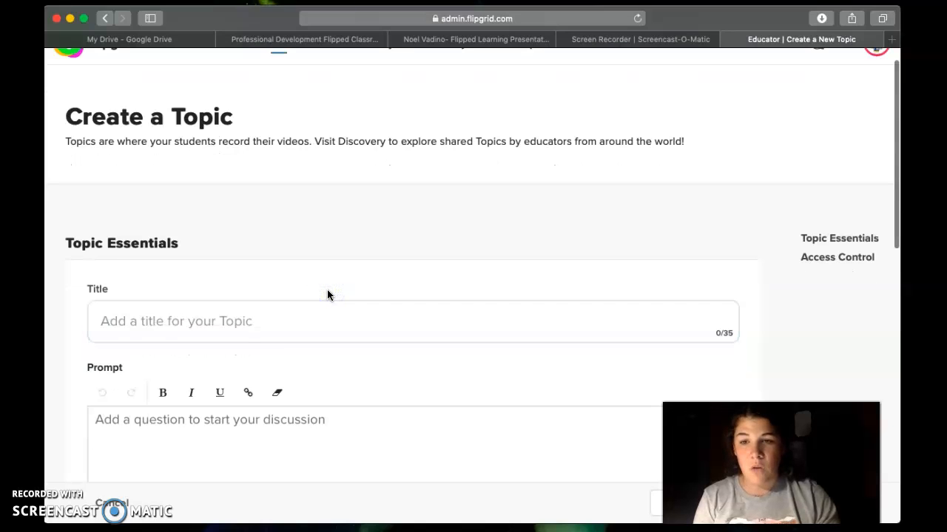
{"action": "scroll", "coordinate": [327, 290], "scroll_direction": "down", "scroll_amount": 4}
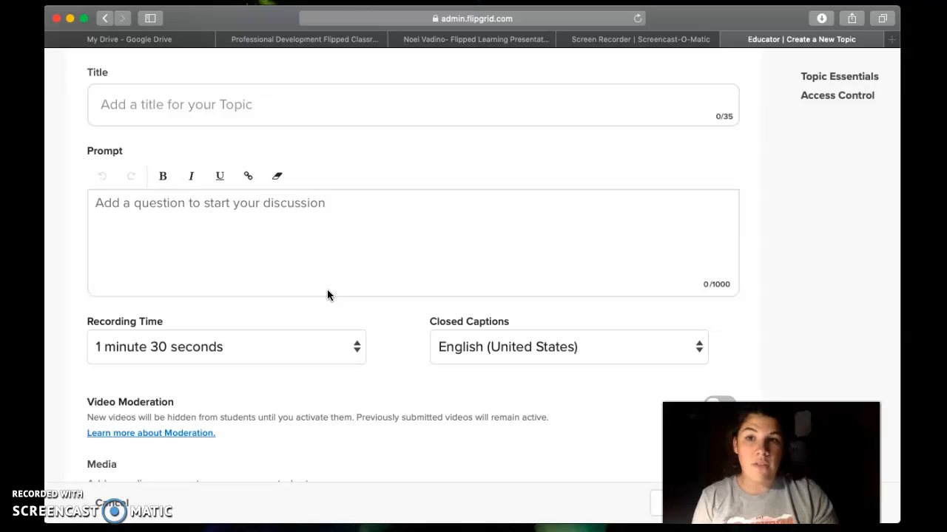
{"action": "left_click", "coordinate": [169, 106]}
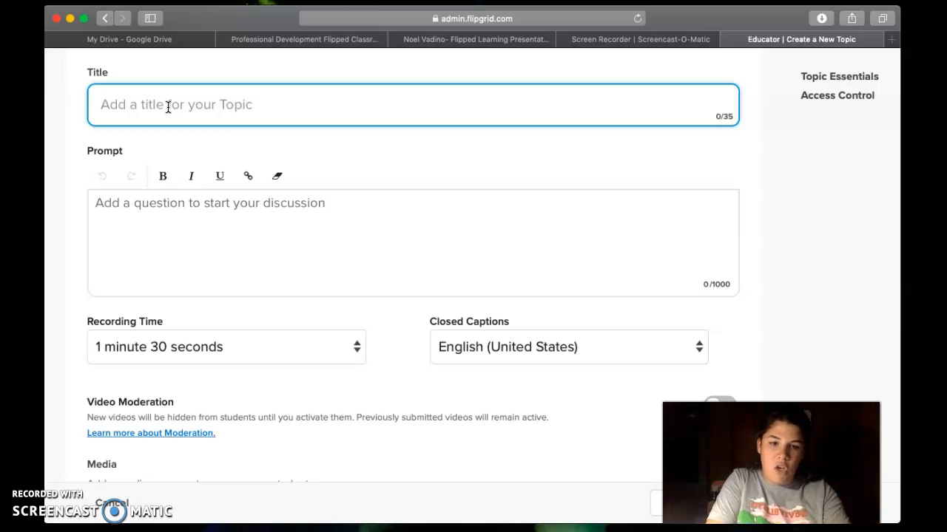
Step: Title the topic 'Free Read Friday Discussion 9/11', correcting a typo
{"action": "type", "text": "Fr"}
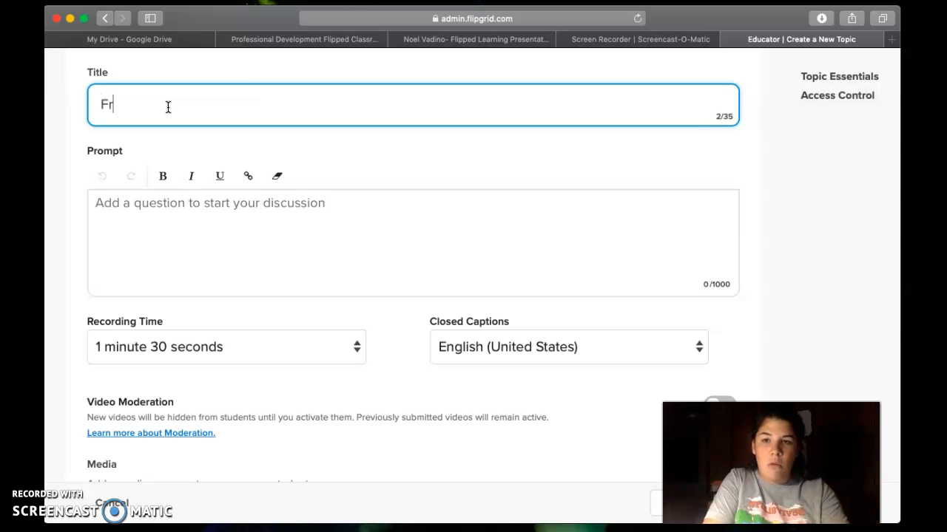
{"action": "type", "text": "ee Read "}
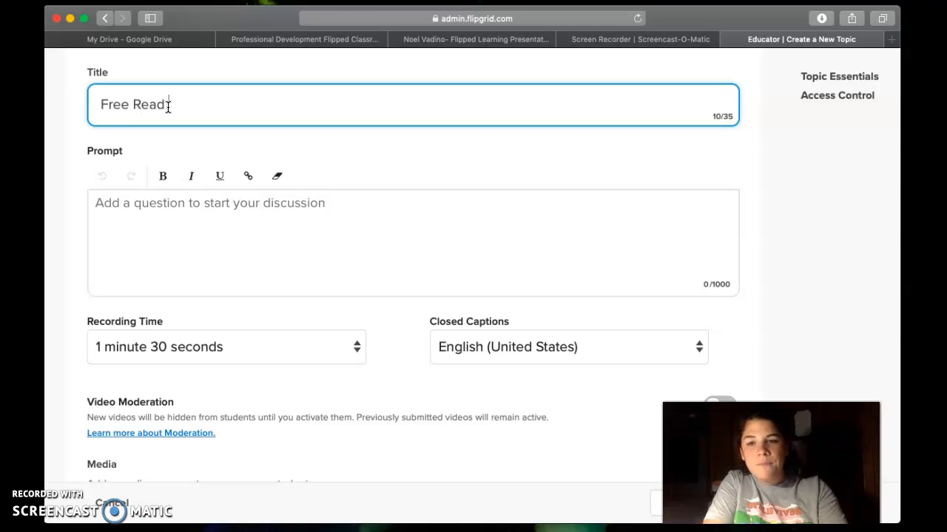
{"action": "type", "text": "Friday dD"}
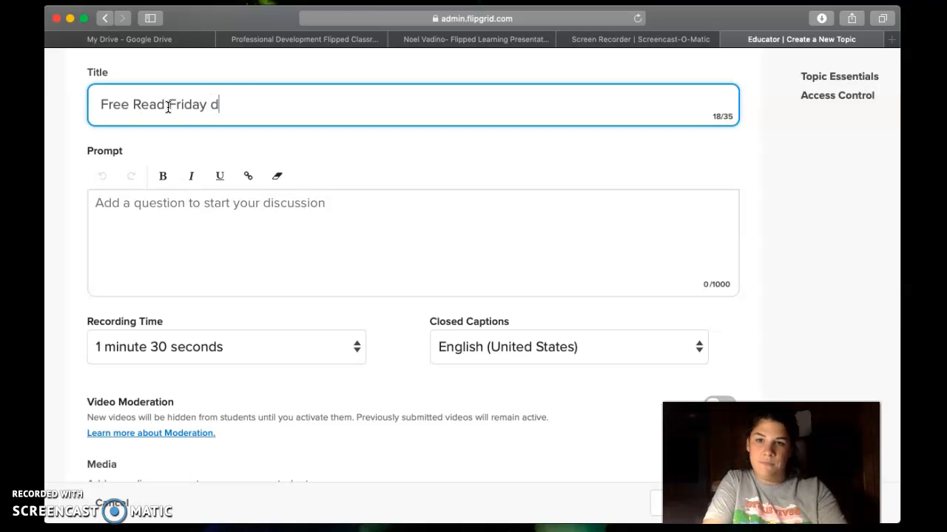
{"action": "key", "text": "BackSpace"}
{"action": "key", "text": "BackSpace"}
{"action": "type", "text": "Disc"}
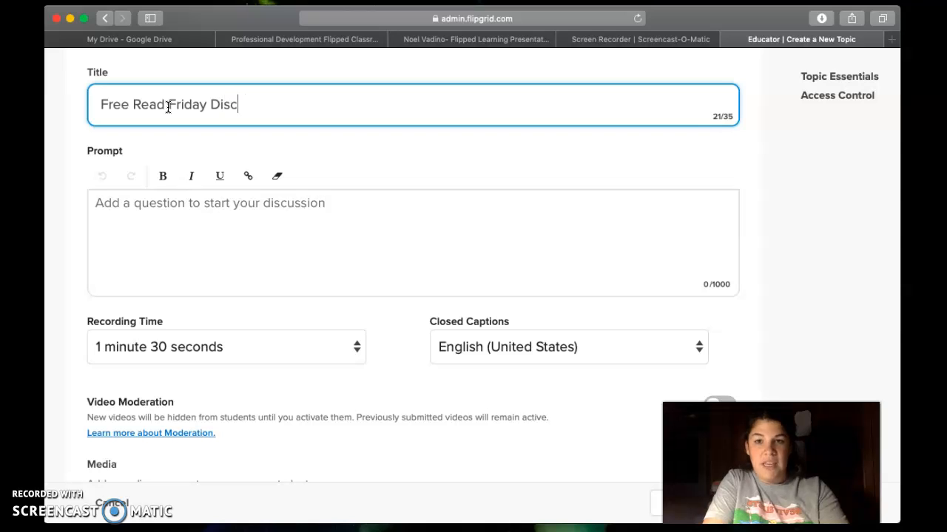
{"action": "type", "text": "ussion 9/11"}
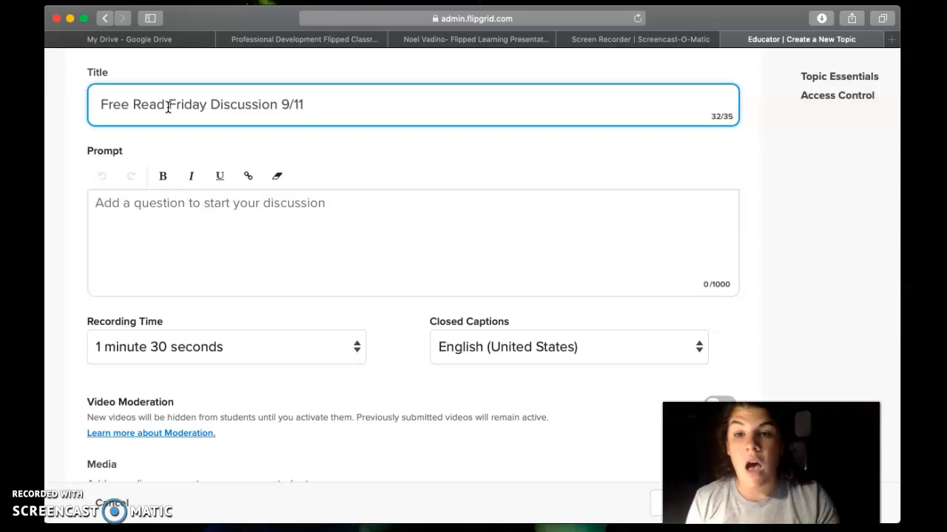
Step: Set the student recording time to 2 minutes
{"action": "left_click", "coordinate": [153, 211]}
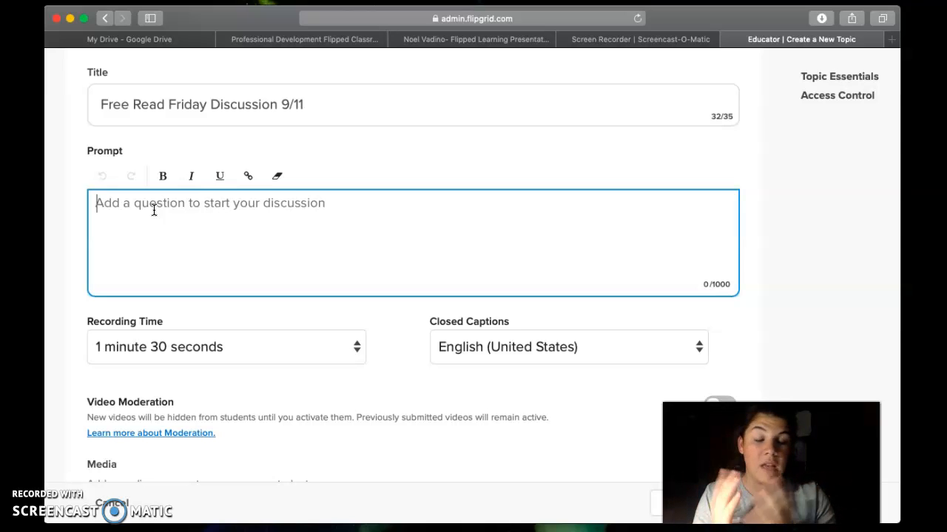
{"action": "left_click", "coordinate": [245, 352]}
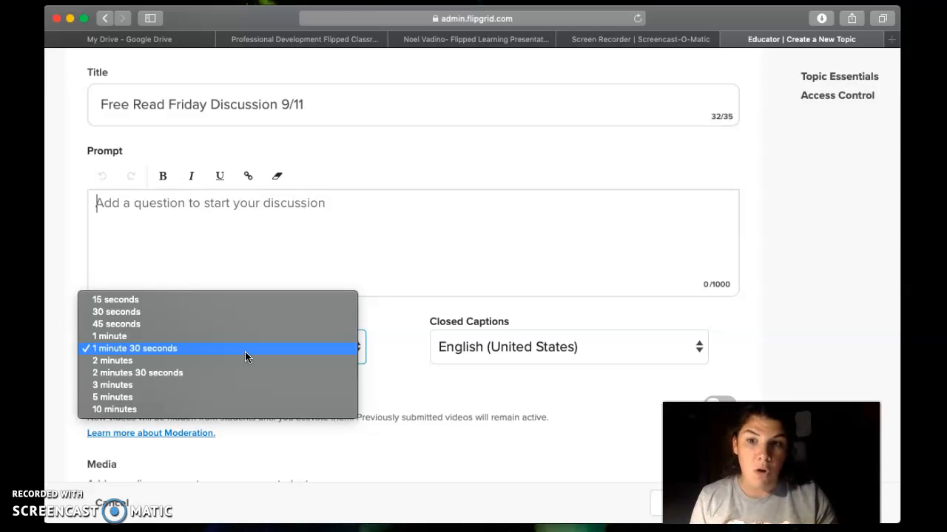
{"action": "left_click", "coordinate": [214, 361]}
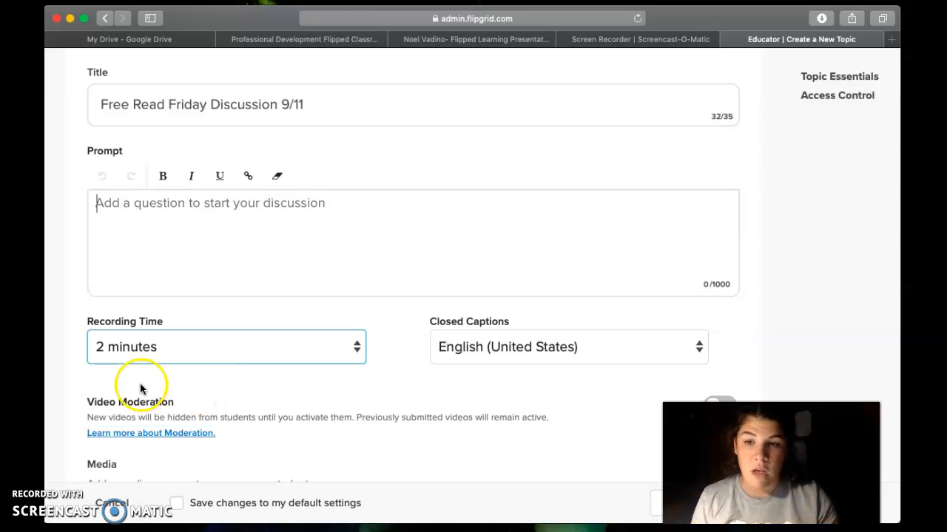
{"action": "left_click", "coordinate": [104, 382]}
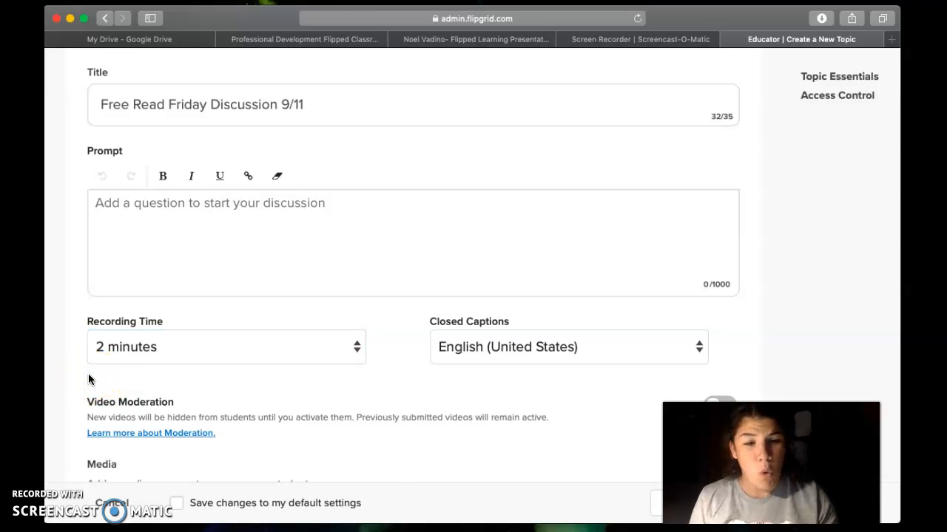
{"action": "scroll", "coordinate": [89, 379], "scroll_direction": "down", "scroll_amount": 2}
{"action": "scroll", "coordinate": [90, 379], "scroll_direction": "down", "scroll_amount": 2}
{"action": "scroll", "coordinate": [89, 379], "scroll_direction": "down", "scroll_amount": 4}
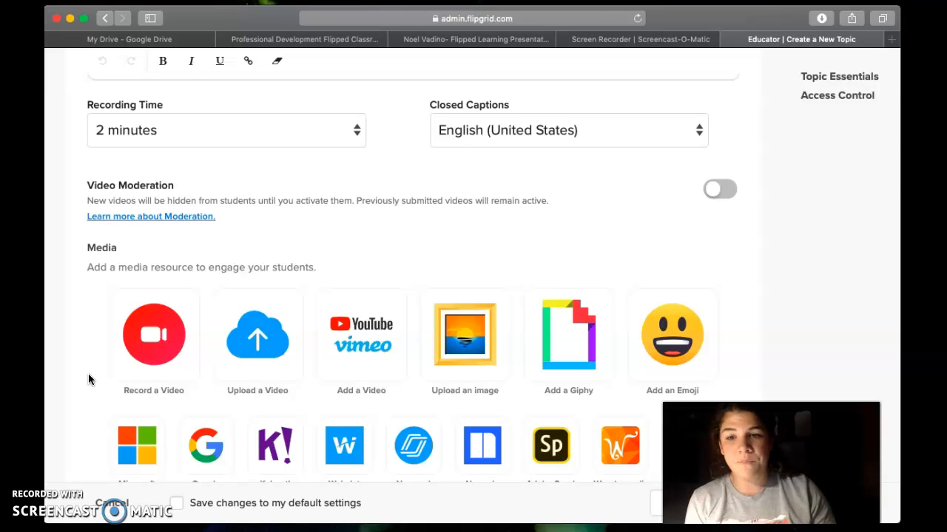
{"action": "scroll", "coordinate": [88, 375], "scroll_direction": "down", "scroll_amount": 3}
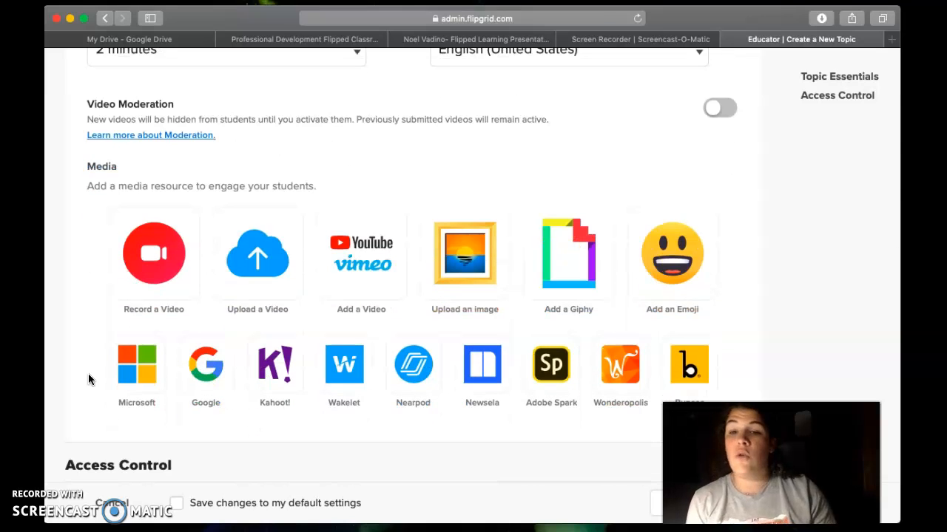
{"action": "scroll", "coordinate": [89, 379], "scroll_direction": "down", "scroll_amount": 2}
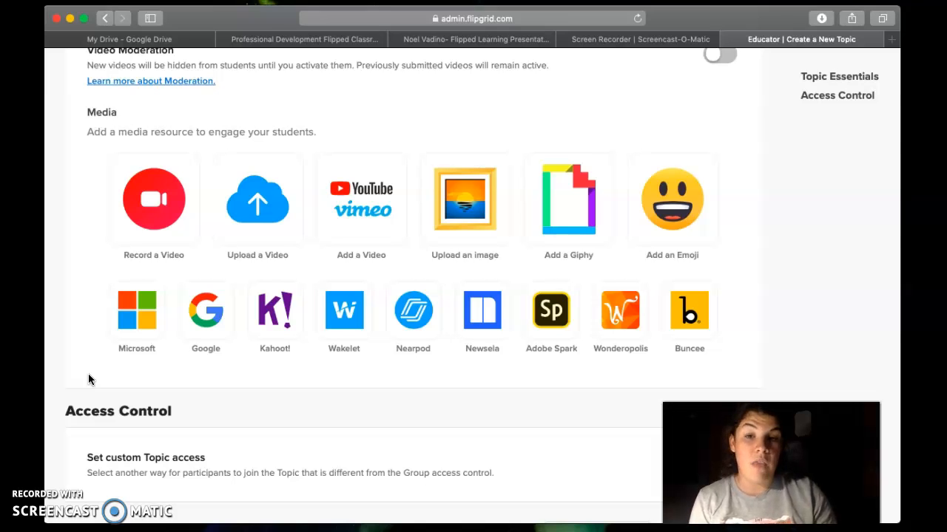
{"action": "left_click", "coordinate": [251, 213]}
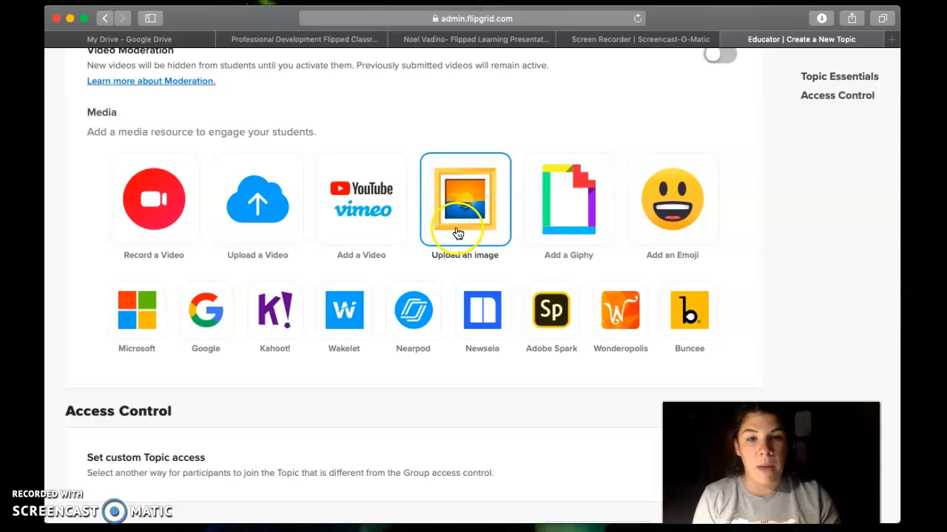
{"action": "left_click", "coordinate": [537, 235]}
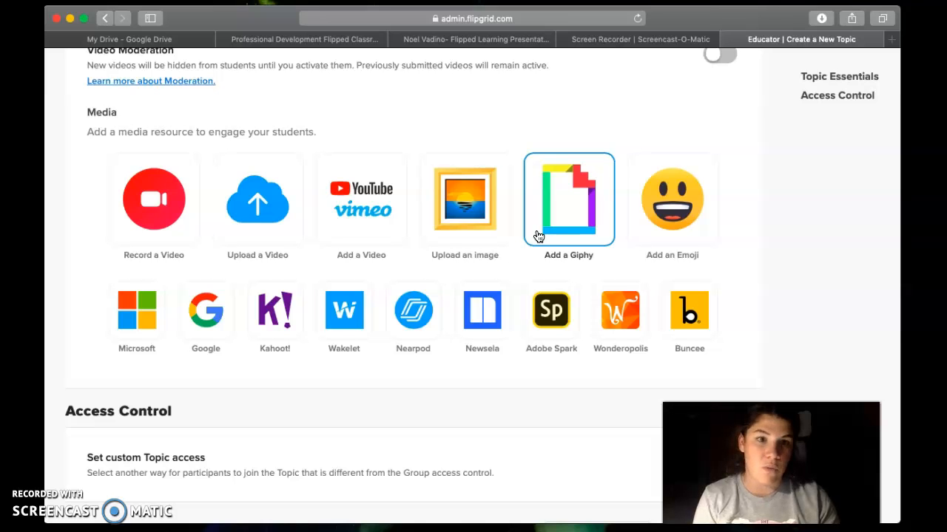
{"action": "left_click", "coordinate": [506, 252]}
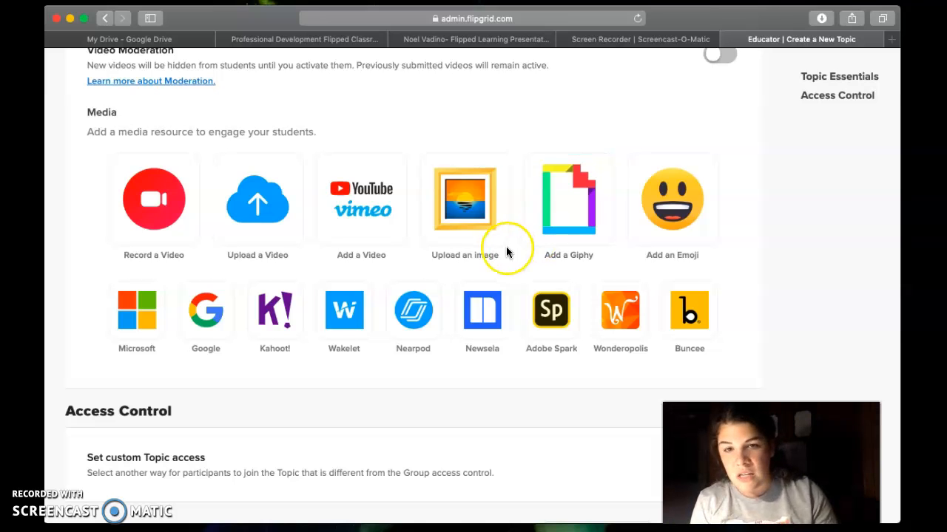
{"action": "left_click", "coordinate": [250, 228]}
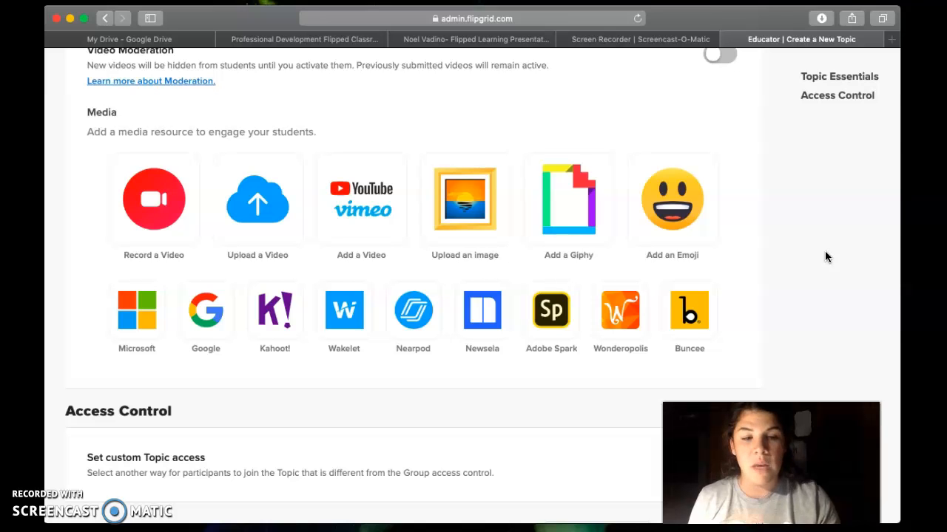
Step: Attempt to create the topic, which reports a missing Prompt error
{"action": "scroll", "coordinate": [826, 257], "scroll_direction": "down", "scroll_amount": 4}
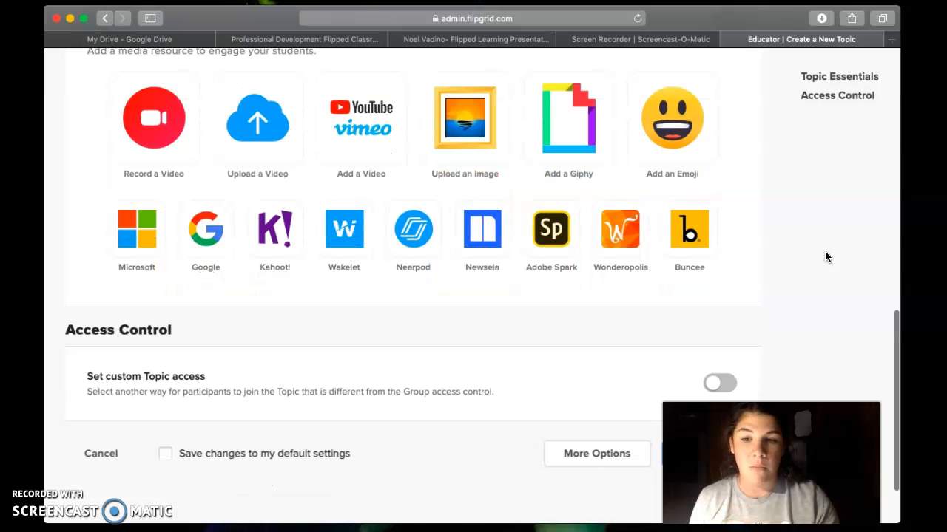
{"action": "scroll", "coordinate": [826, 257], "scroll_direction": "down", "scroll_amount": 1}
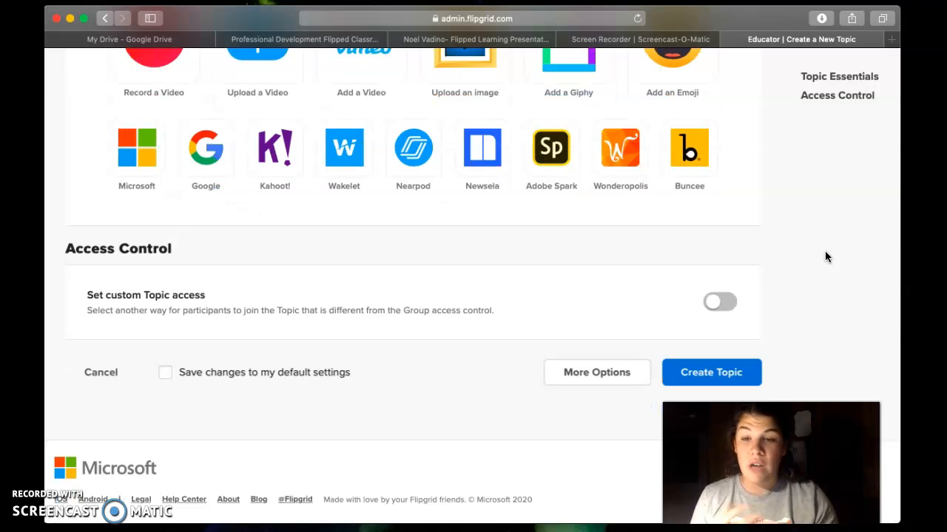
{"action": "left_click", "coordinate": [745, 380]}
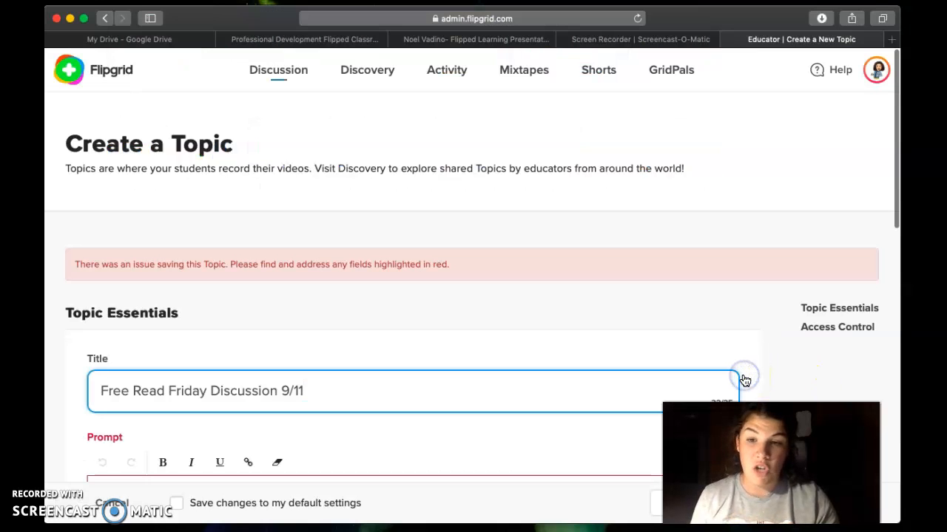
{"action": "left_click", "coordinate": [630, 346]}
Step: Enter the prompt 'blah blah blah blah' and create the topic
{"action": "scroll", "coordinate": [630, 345], "scroll_direction": "down", "scroll_amount": 5}
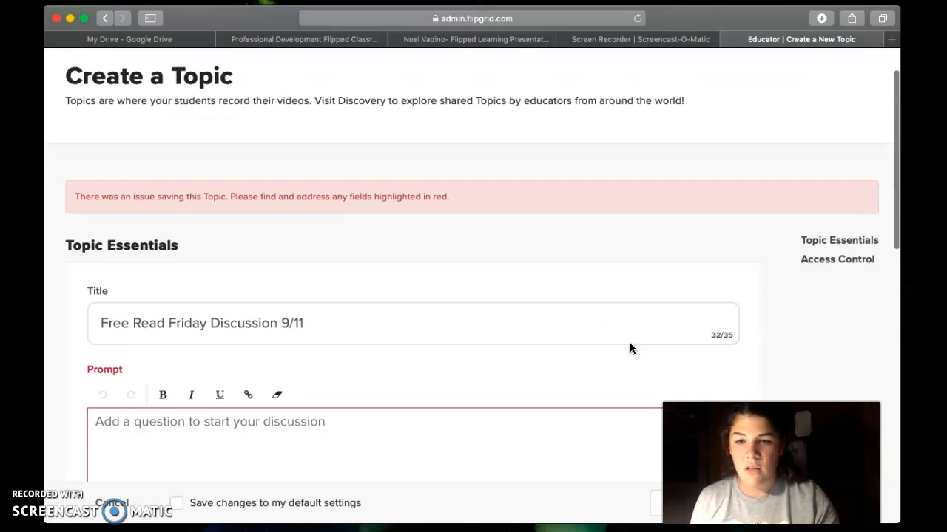
{"action": "scroll", "coordinate": [630, 348], "scroll_direction": "down", "scroll_amount": 2}
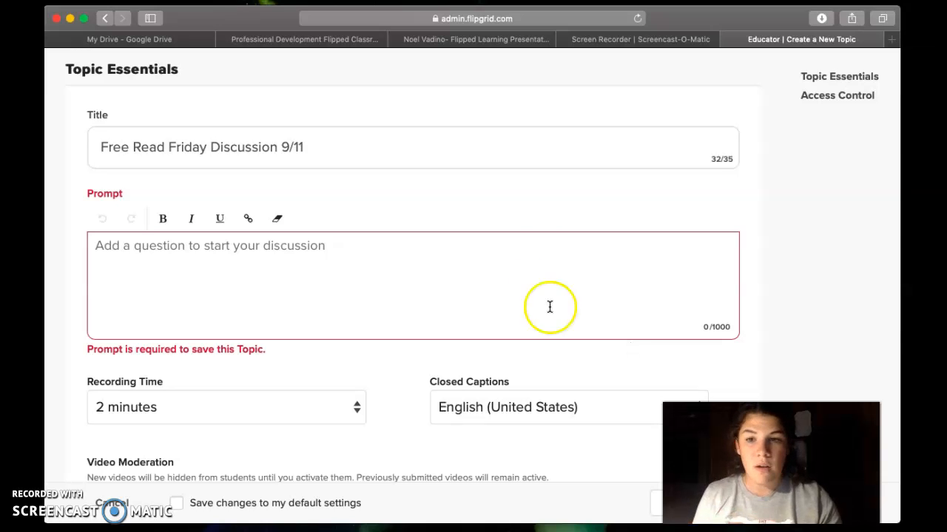
{"action": "left_click", "coordinate": [380, 308]}
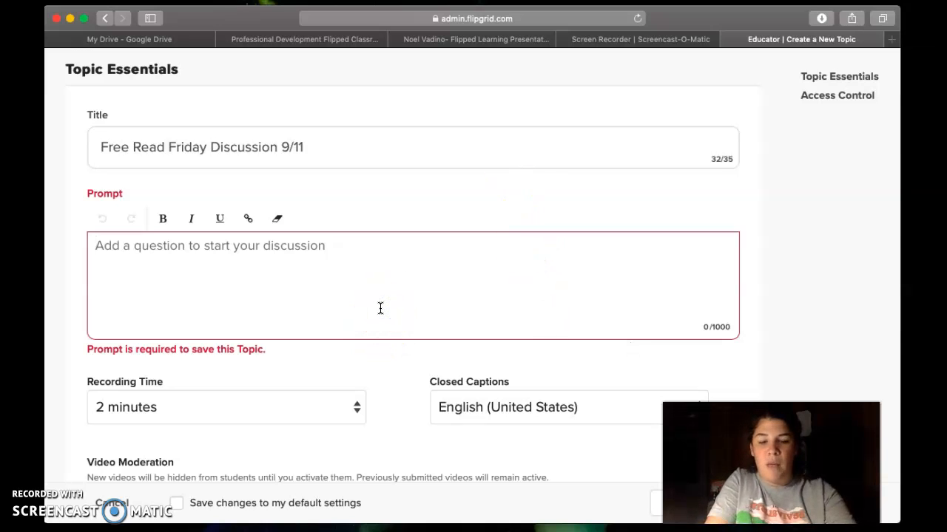
{"action": "type", "text": "blah blah blah blah"}
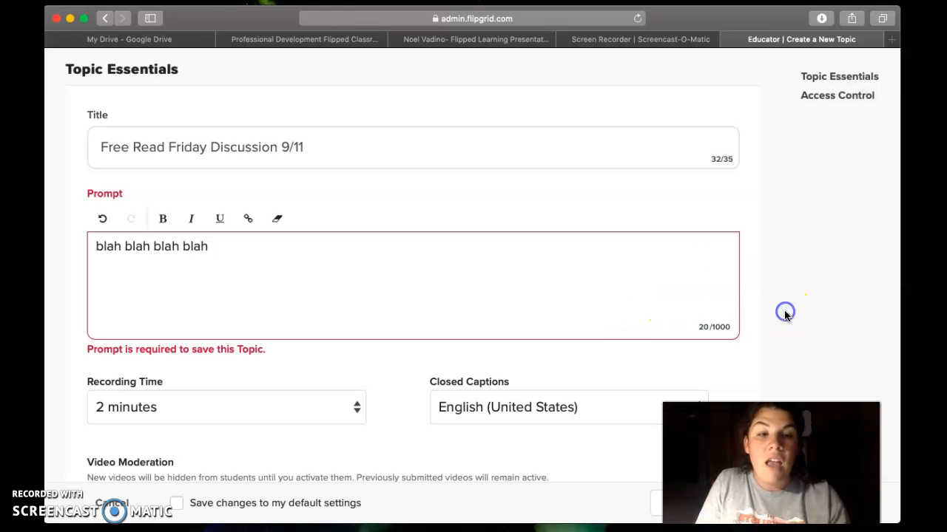
{"action": "scroll", "coordinate": [553, 424], "scroll_direction": "down", "scroll_amount": 5}
{"action": "scroll", "coordinate": [554, 425], "scroll_direction": "down", "scroll_amount": 10}
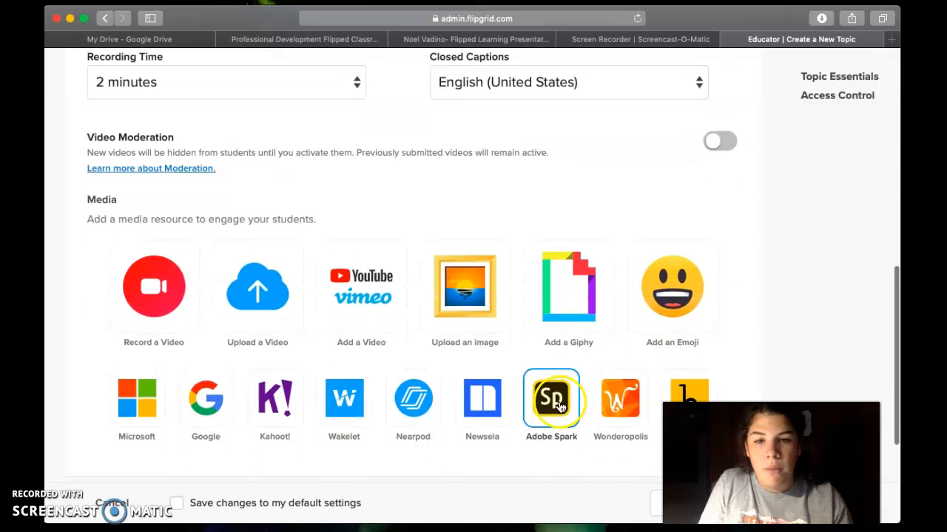
{"action": "left_click", "coordinate": [696, 366]}
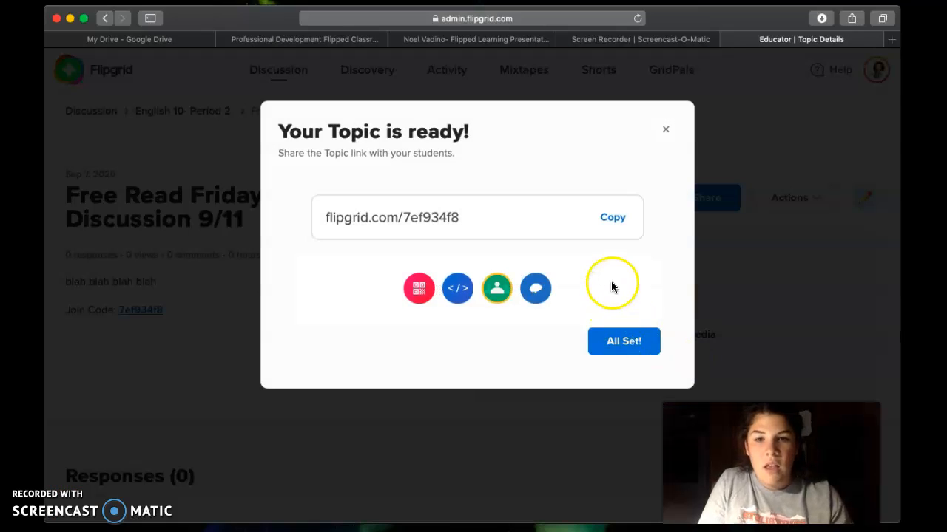
Step: Copy the topic's share link, close the ready notice, and review the topic details page
{"action": "left_click", "coordinate": [615, 222]}
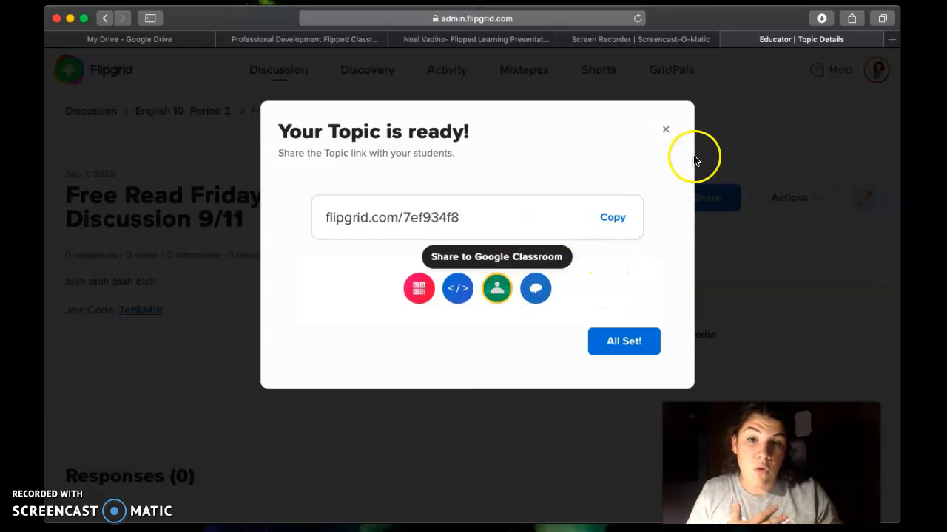
{"action": "left_click", "coordinate": [665, 129]}
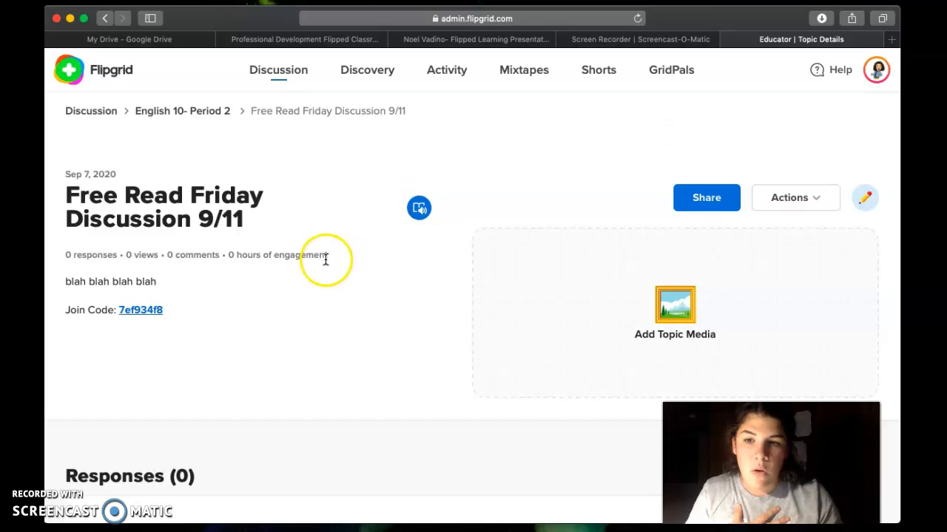
{"action": "scroll", "coordinate": [250, 306], "scroll_direction": "down", "scroll_amount": 2}
{"action": "scroll", "coordinate": [250, 306], "scroll_direction": "down", "scroll_amount": 3}
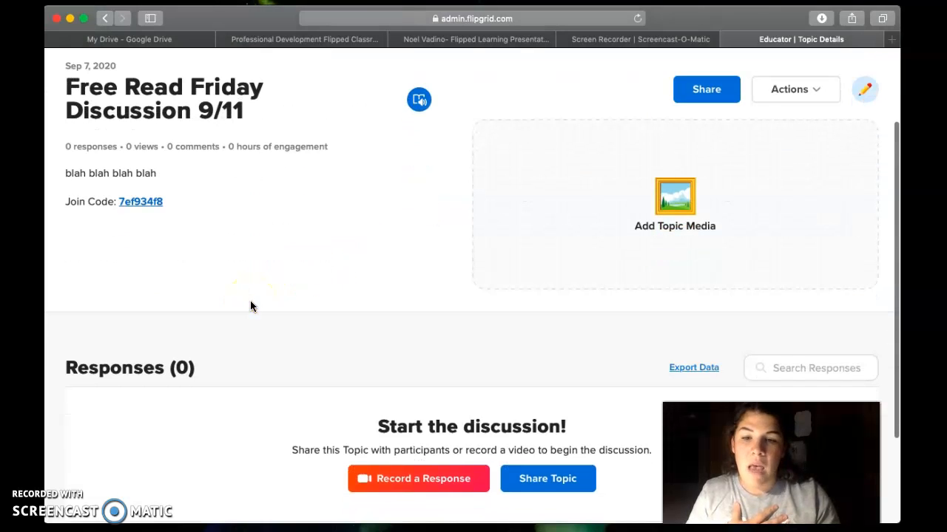
{"action": "scroll", "coordinate": [250, 307], "scroll_direction": "down", "scroll_amount": 1}
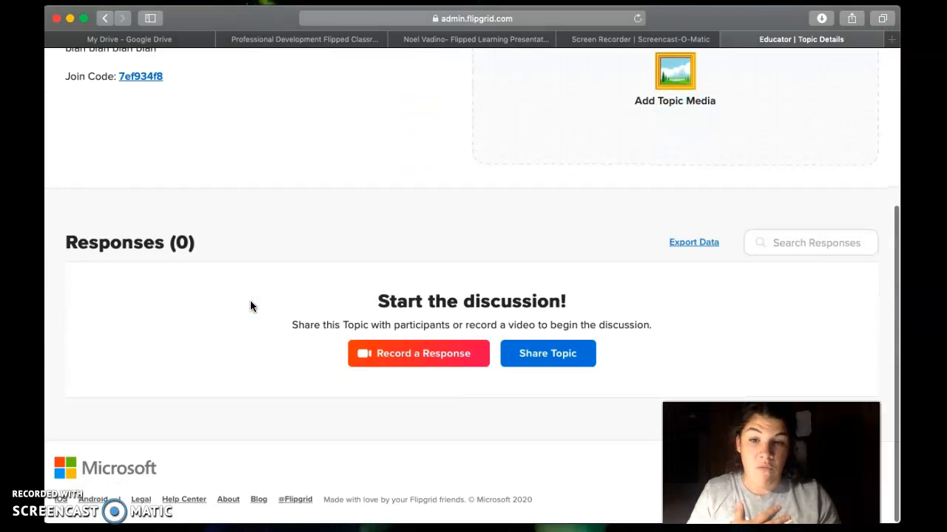
{"action": "left_click", "coordinate": [370, 466]}
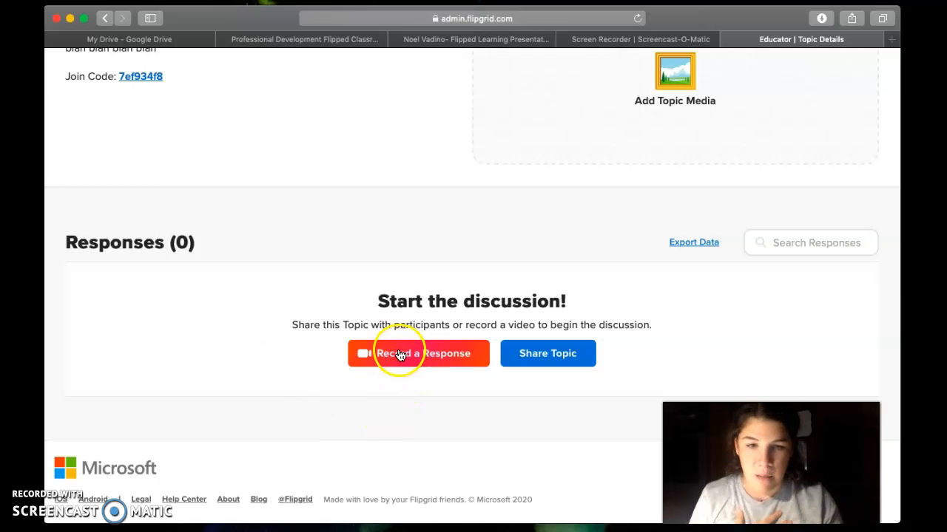